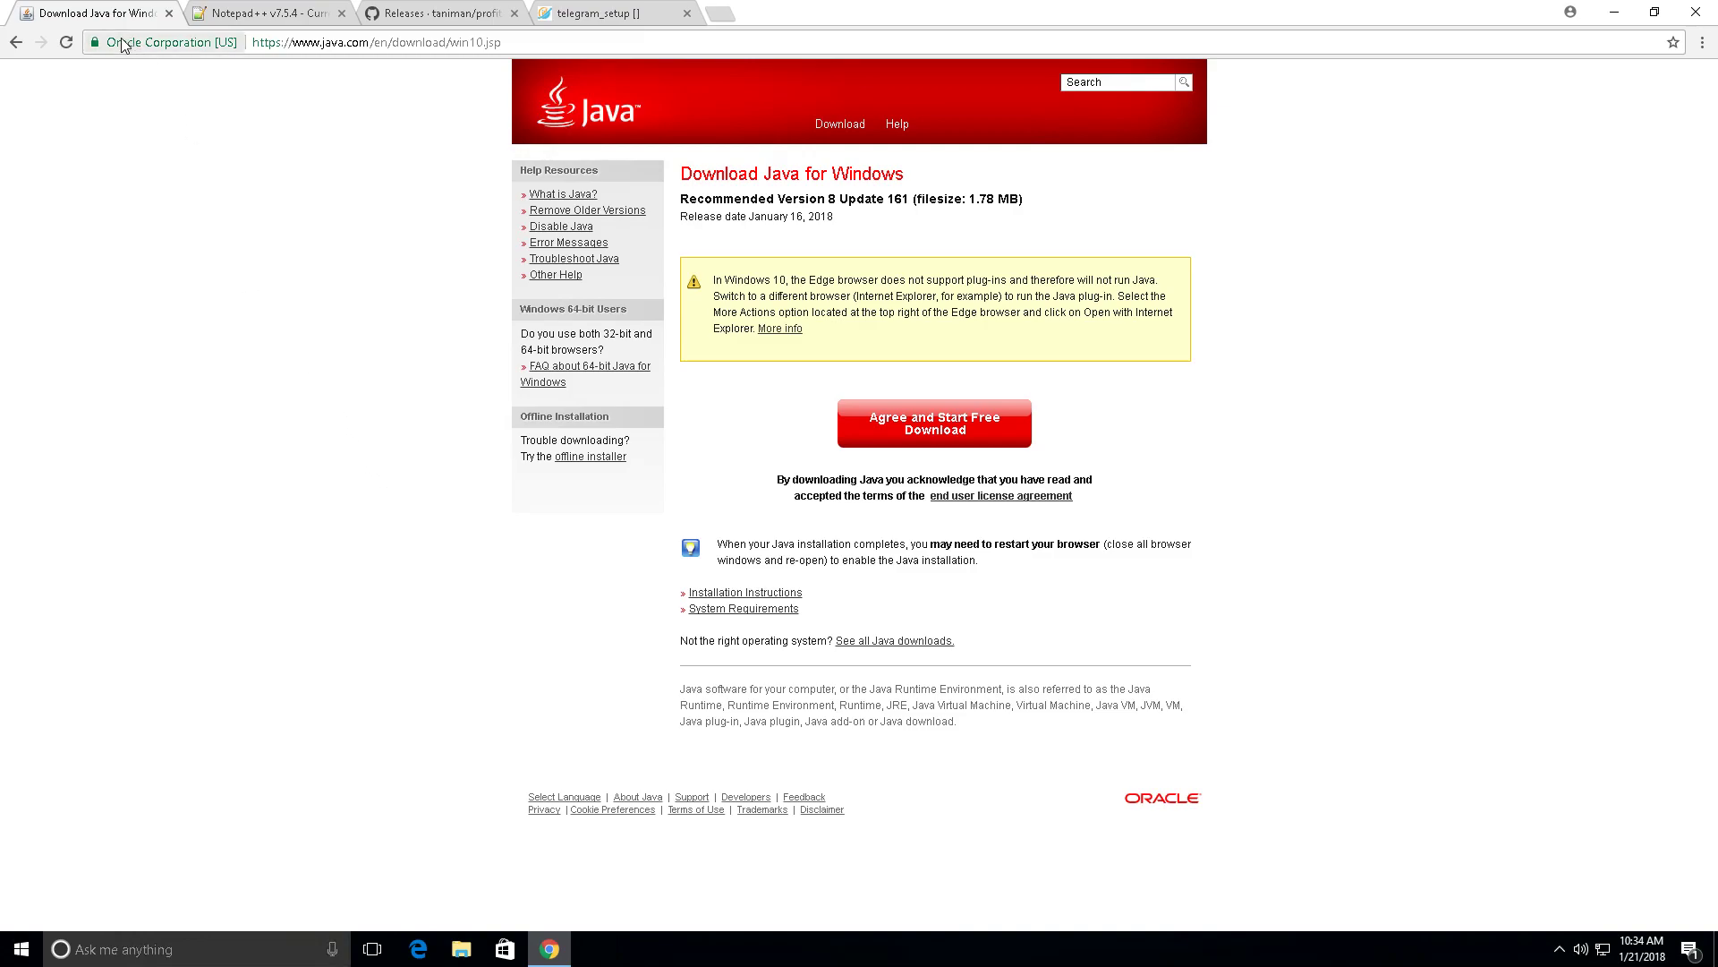
Review the Notepad++, ProfitTrailer GitHub releases and Java download tabs, noting Java Version 8
{"action": "left_click", "coordinate": [264, 14]}
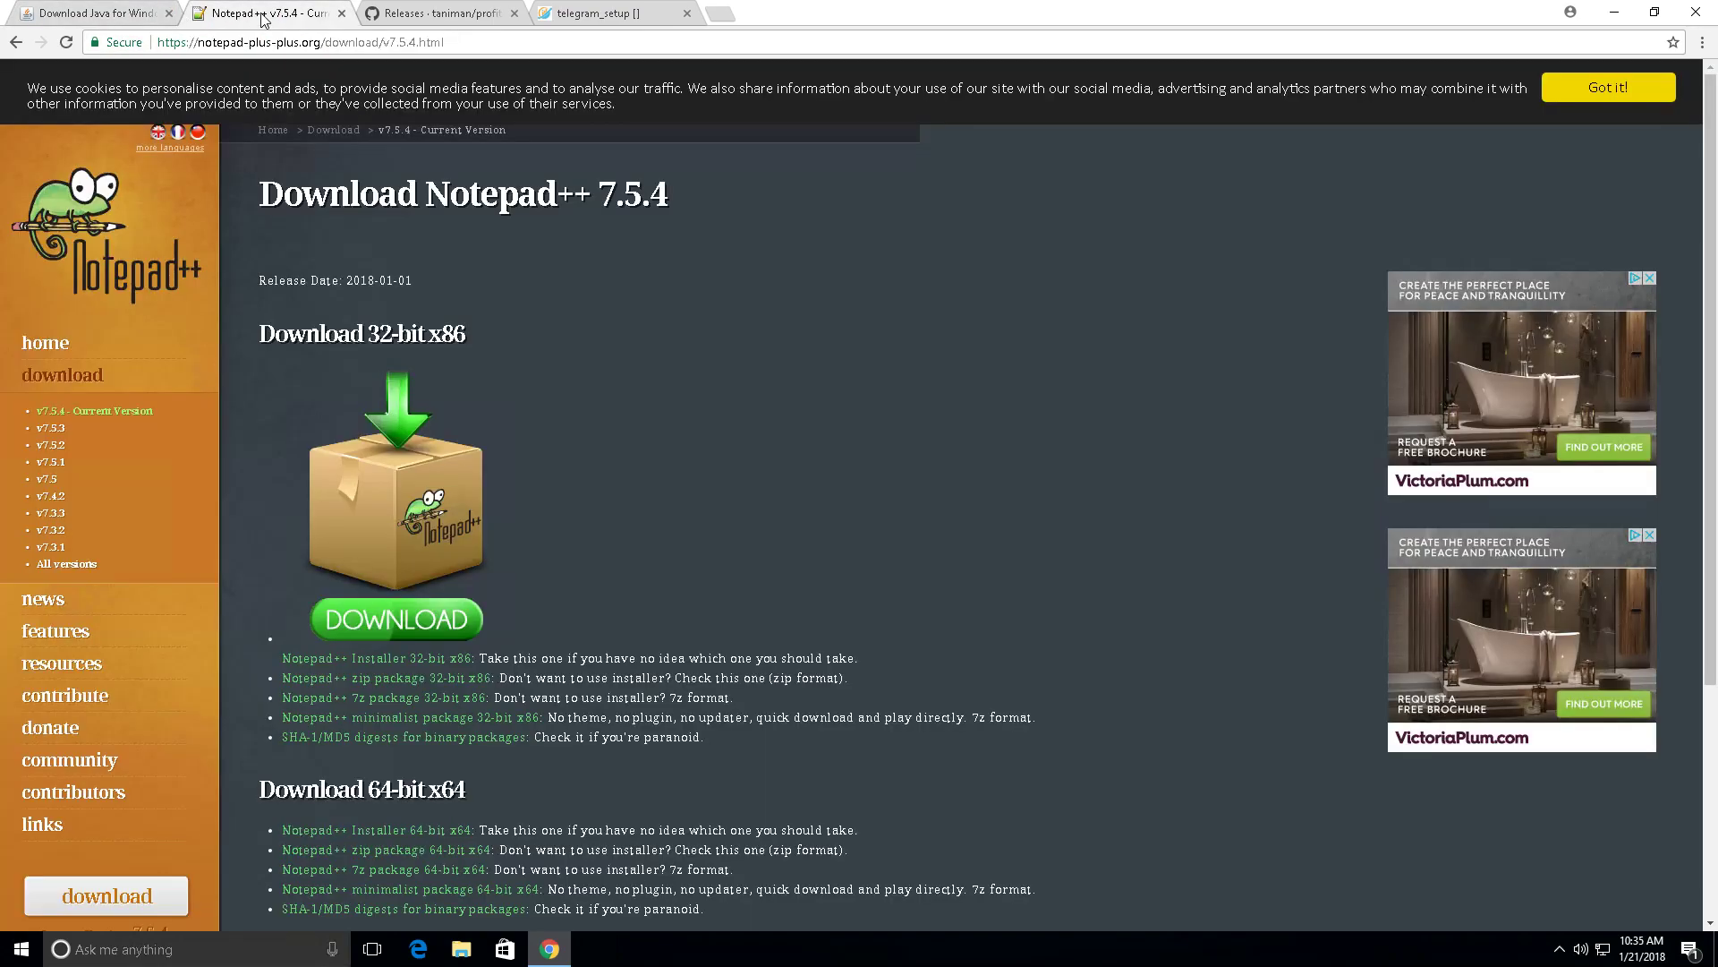
{"action": "left_click", "coordinate": [420, 14]}
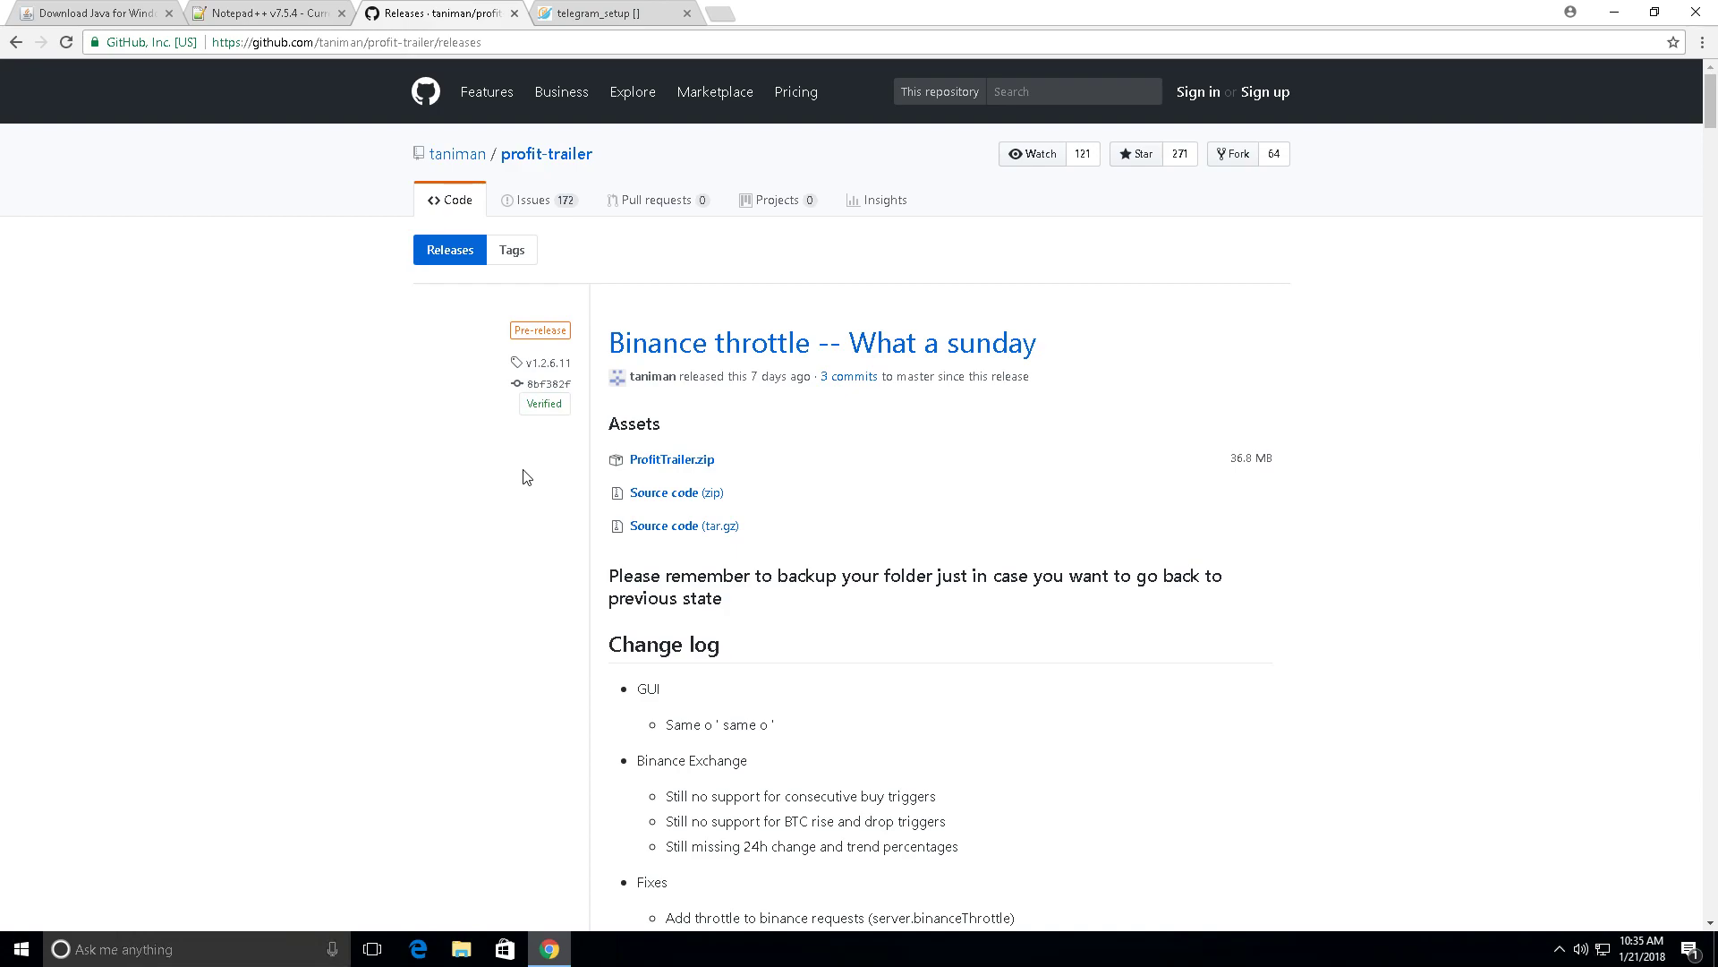
{"action": "left_click", "coordinate": [669, 462]}
{"action": "left_click", "coordinate": [102, 14]}
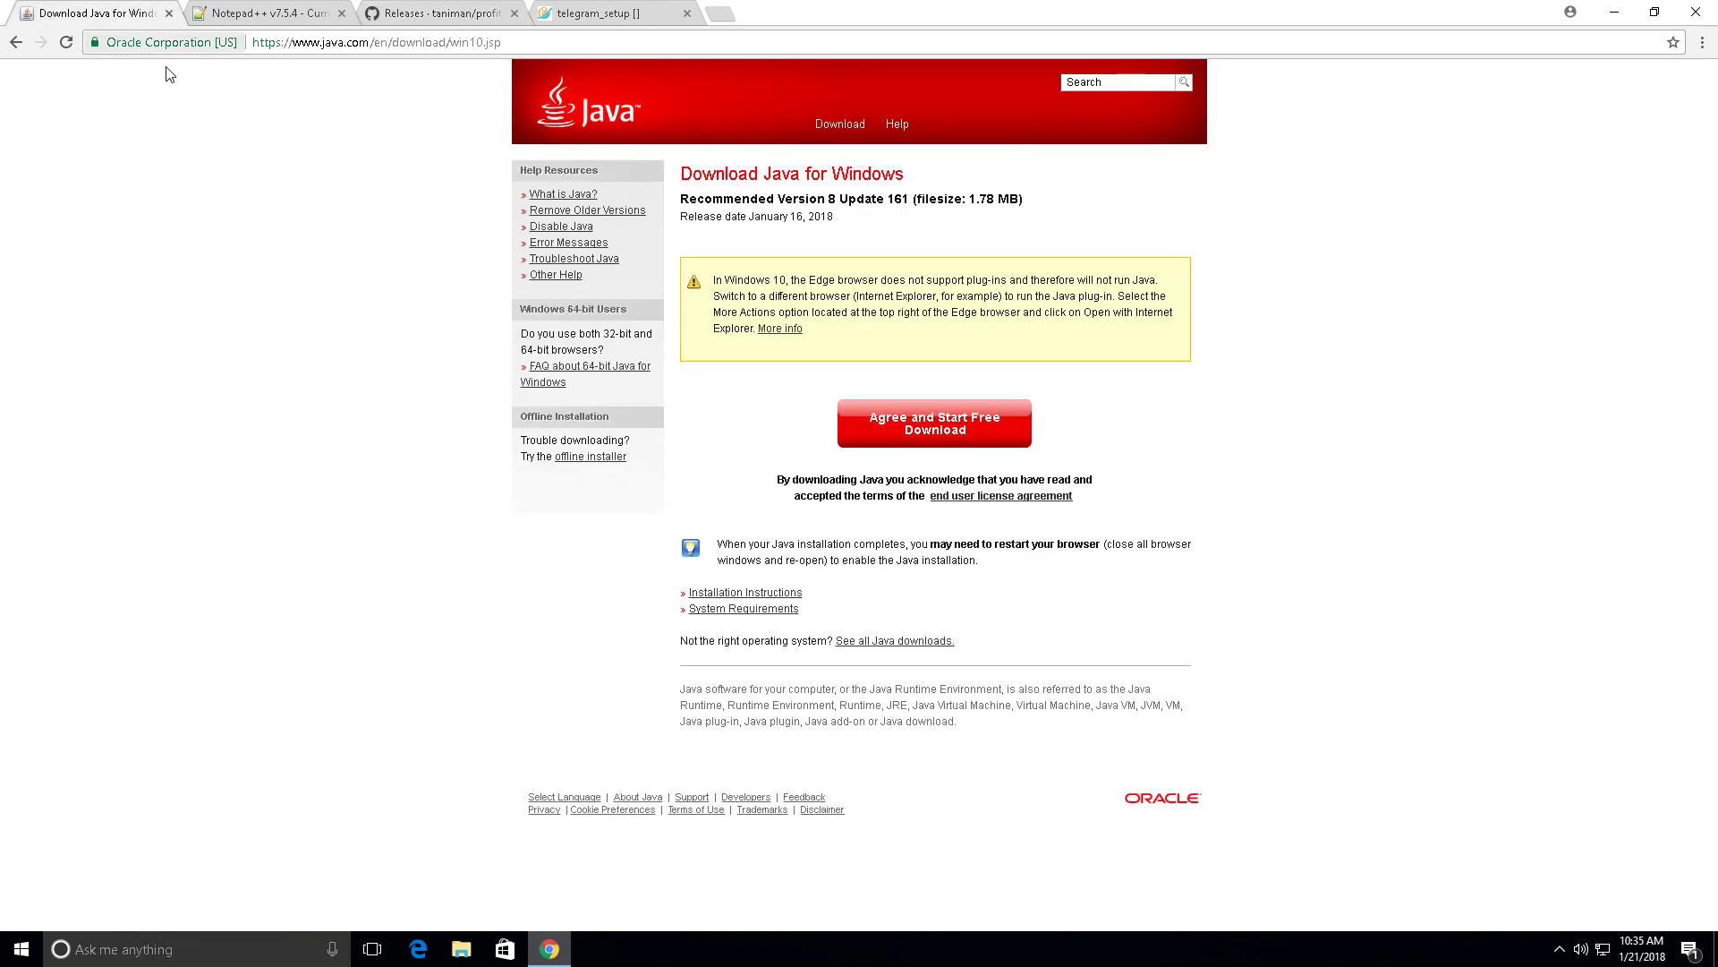
{"action": "left_click_drag", "start_coordinate": [780, 198], "coordinate": [842, 198]}
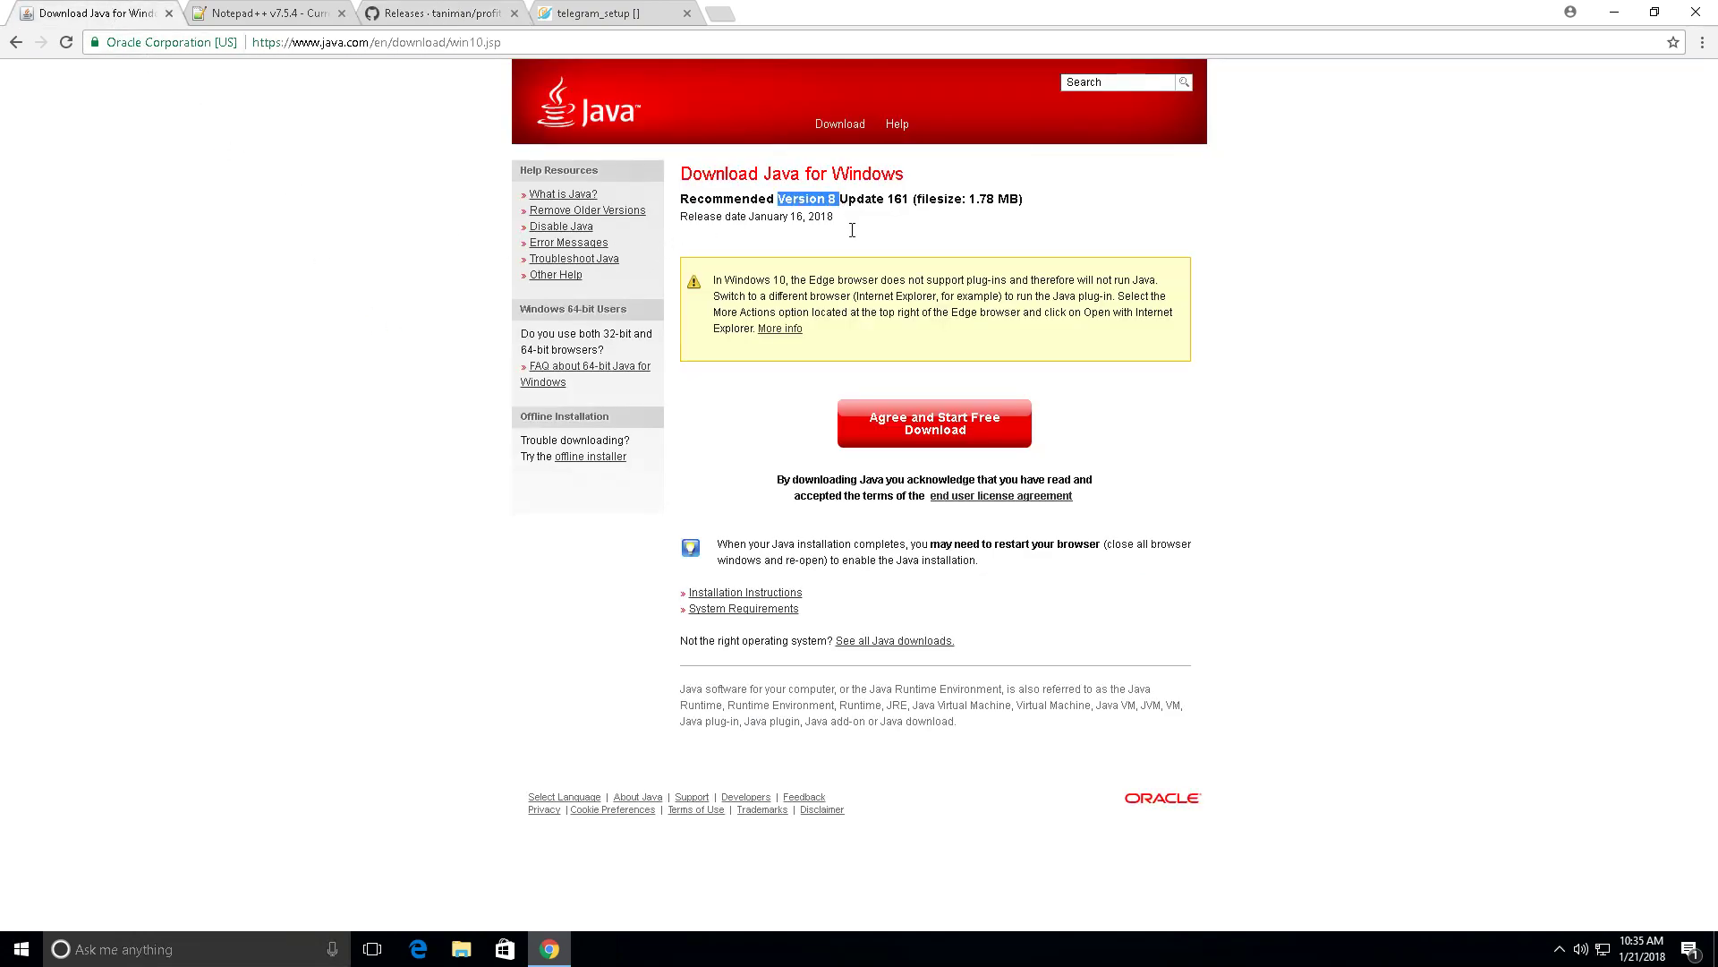
{"action": "left_click", "coordinate": [493, 614]}
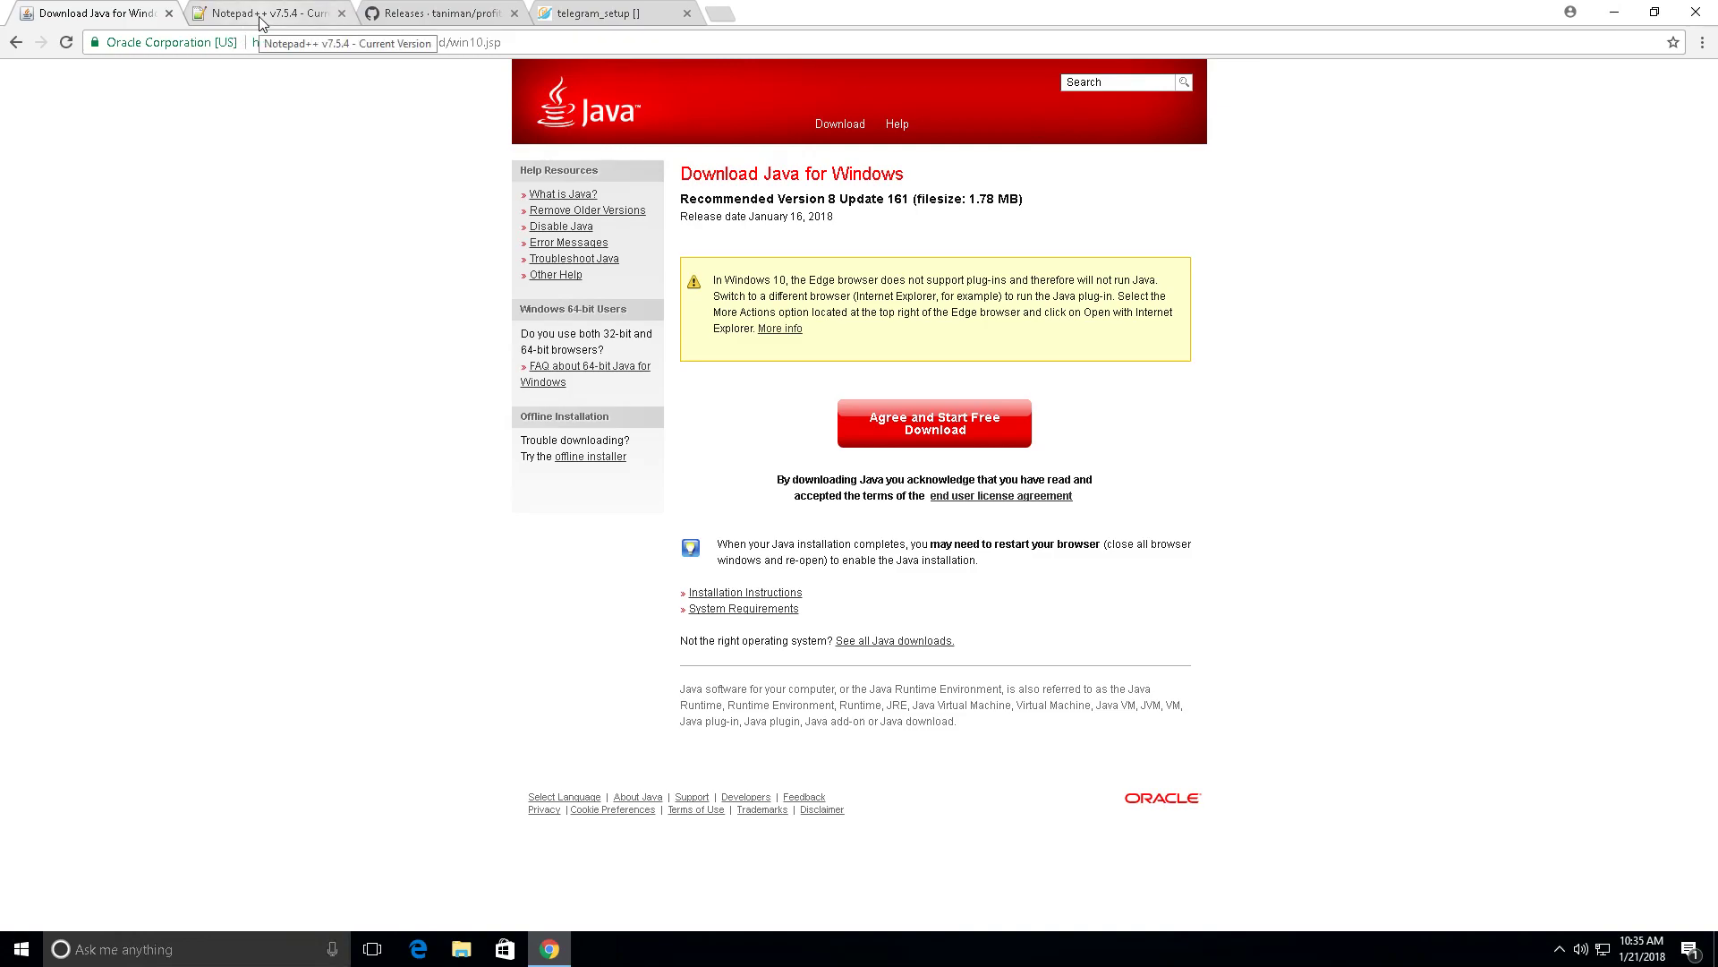
Copy the ProfitTrailer folder from ProfitTrailer.zip in Downloads to the desktop and open it
{"action": "left_click", "coordinate": [1616, 16]}
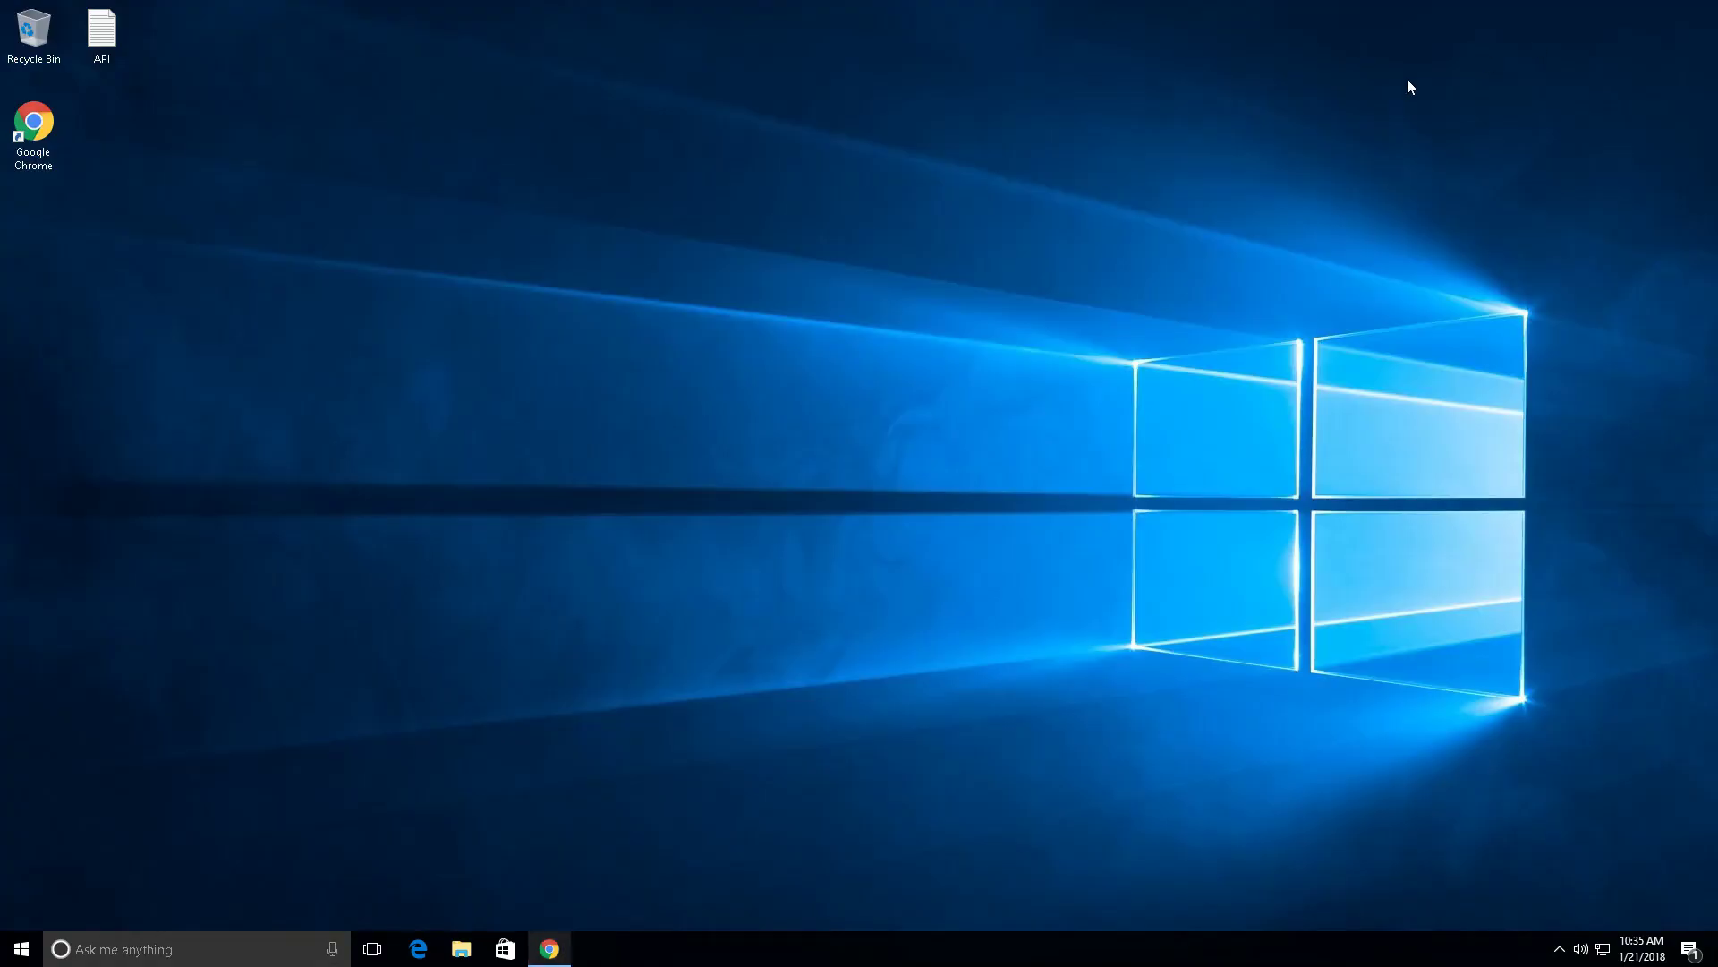
{"action": "left_click", "coordinate": [460, 948]}
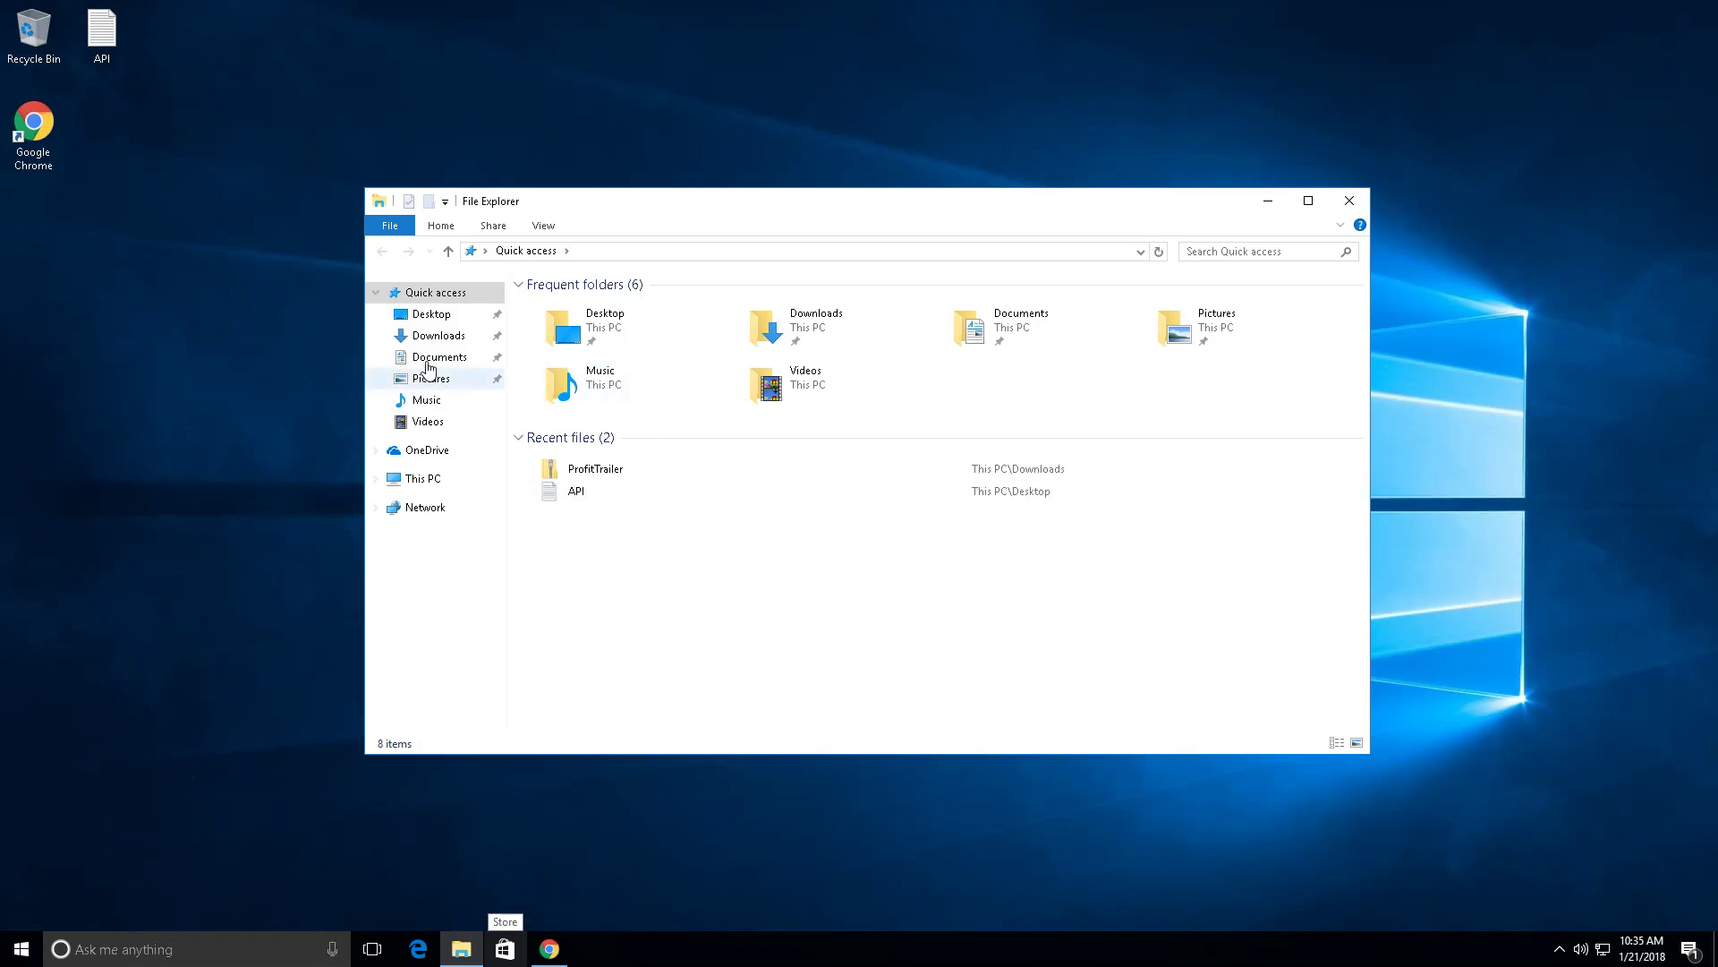
{"action": "left_click", "coordinate": [438, 335]}
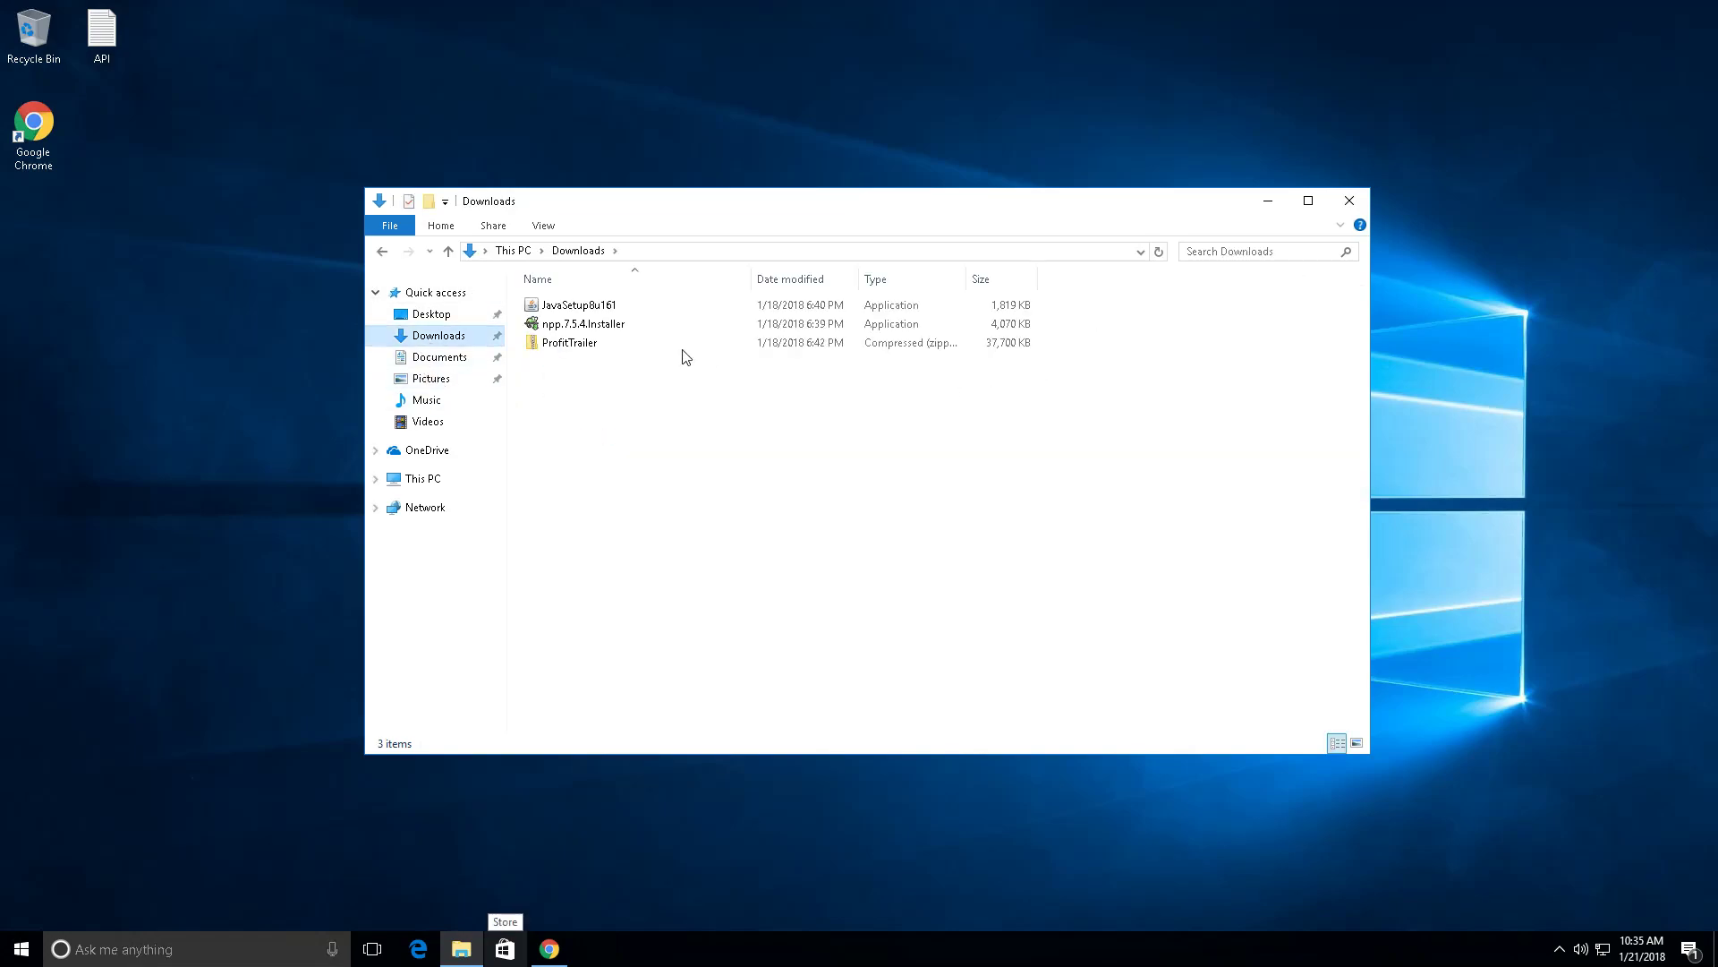
{"action": "double_click", "coordinate": [617, 343]}
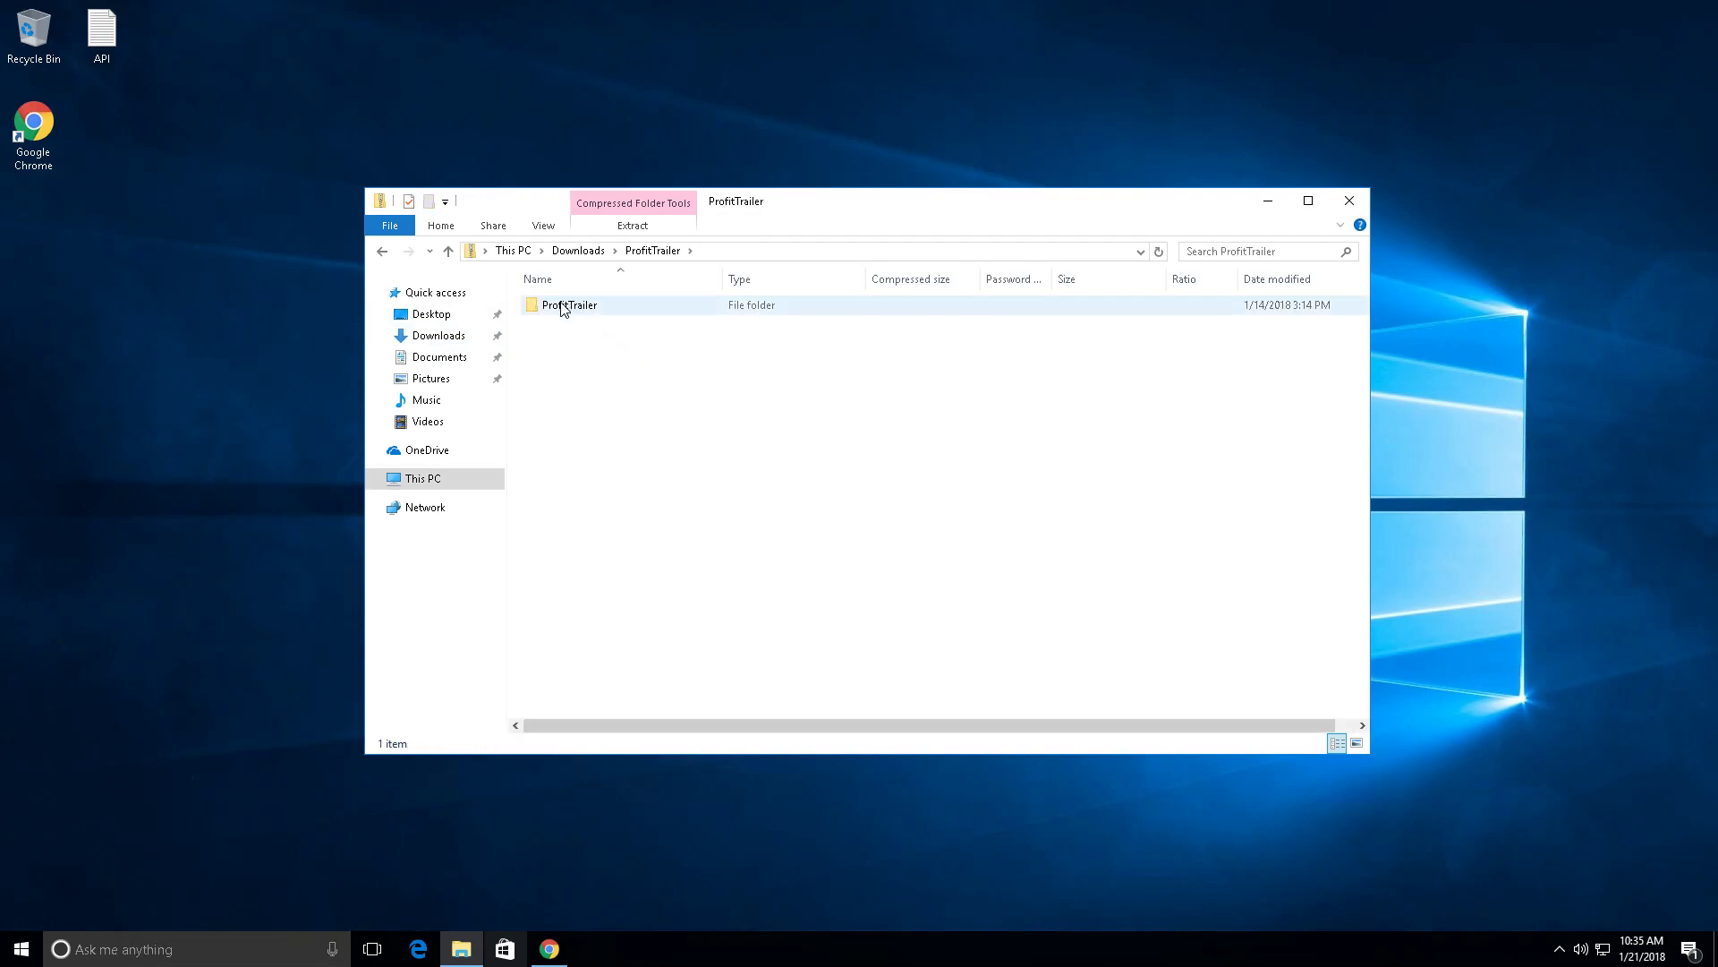
{"action": "left_click_drag", "start_coordinate": [560, 307], "coordinate": [50, 231]}
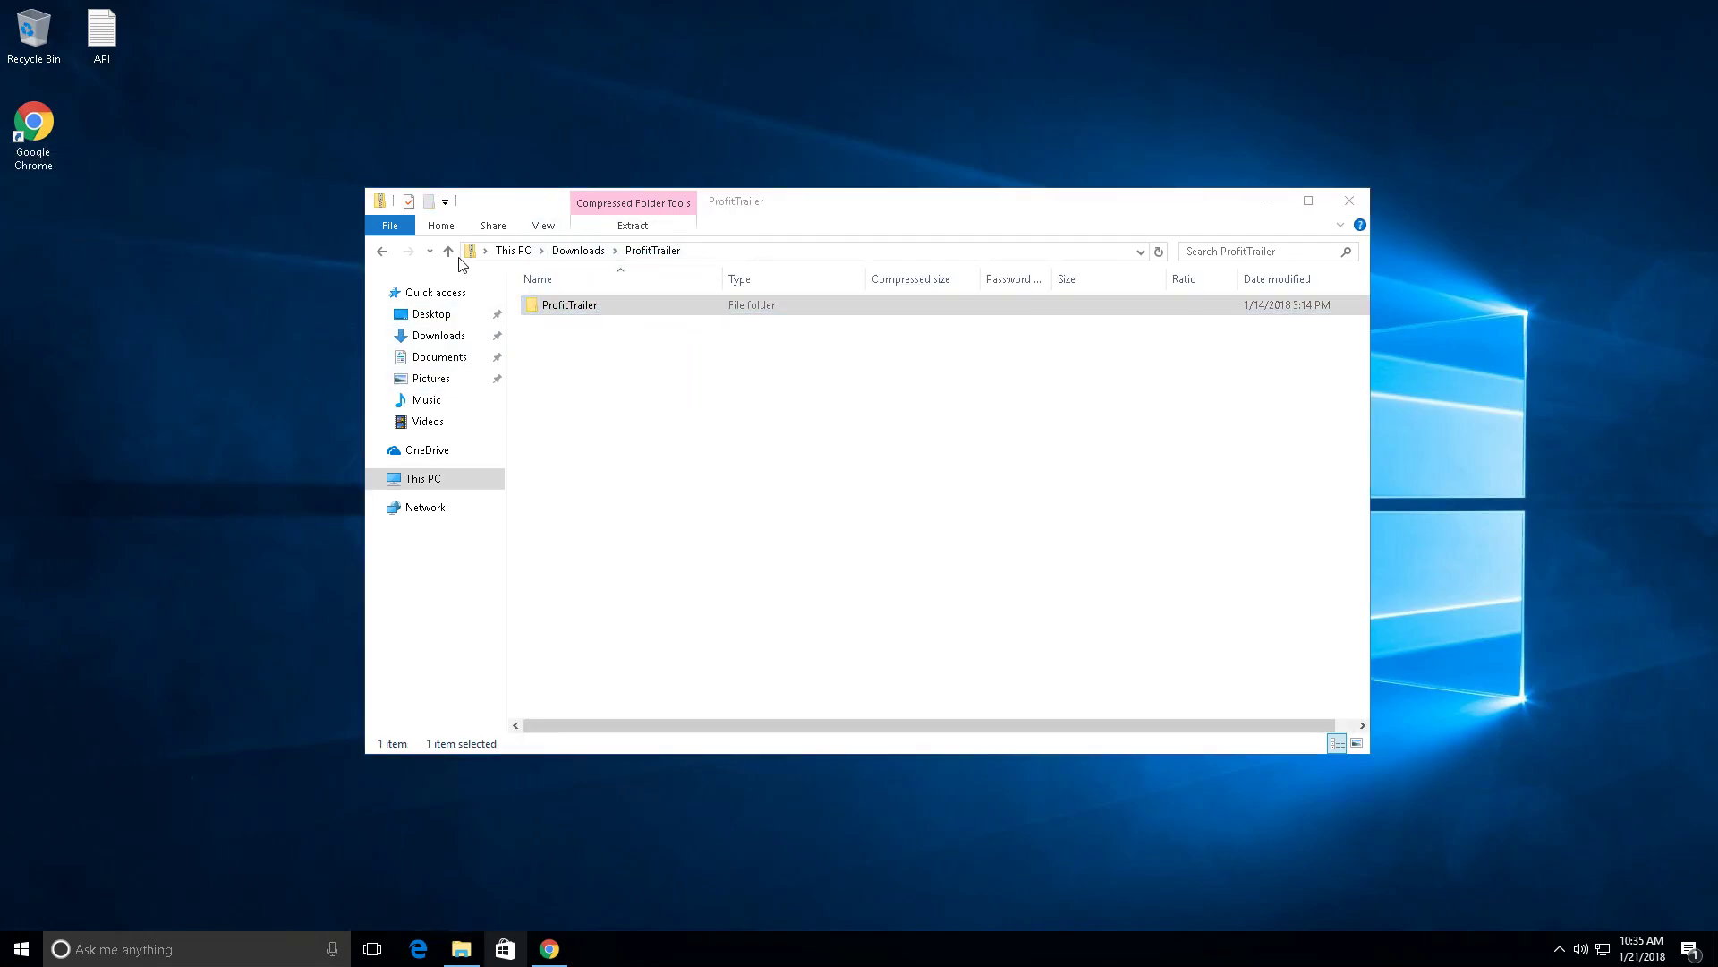
{"action": "left_click", "coordinate": [1350, 201]}
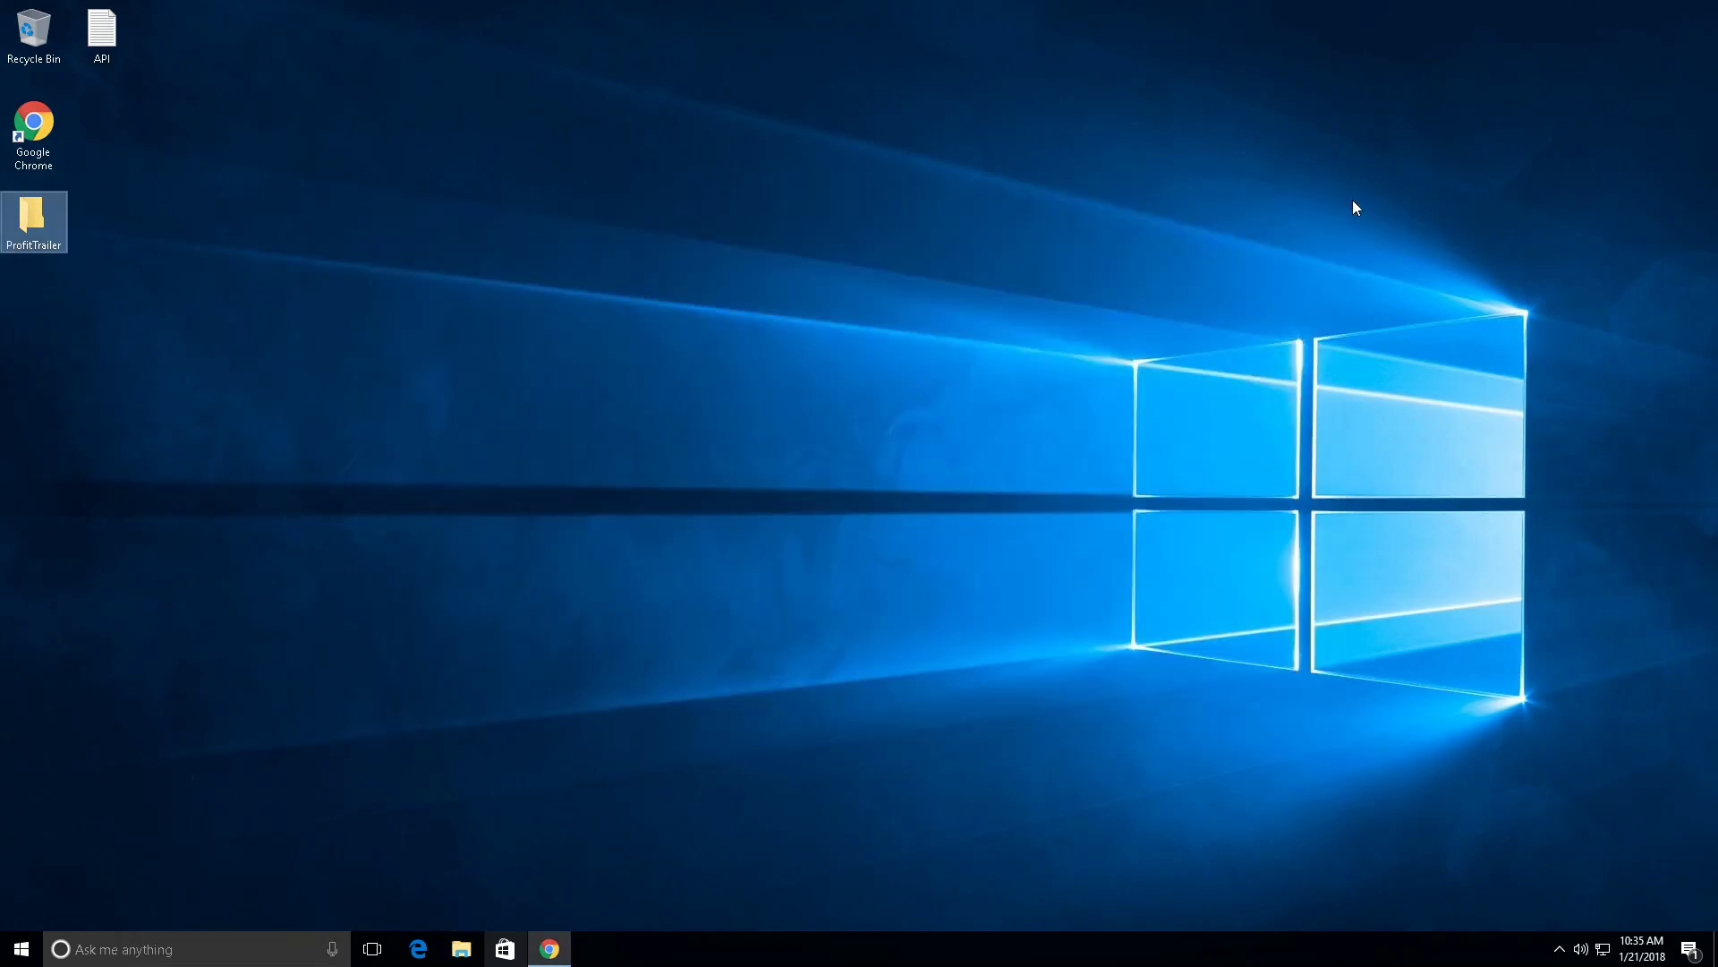
{"action": "double_click", "coordinate": [21, 219]}
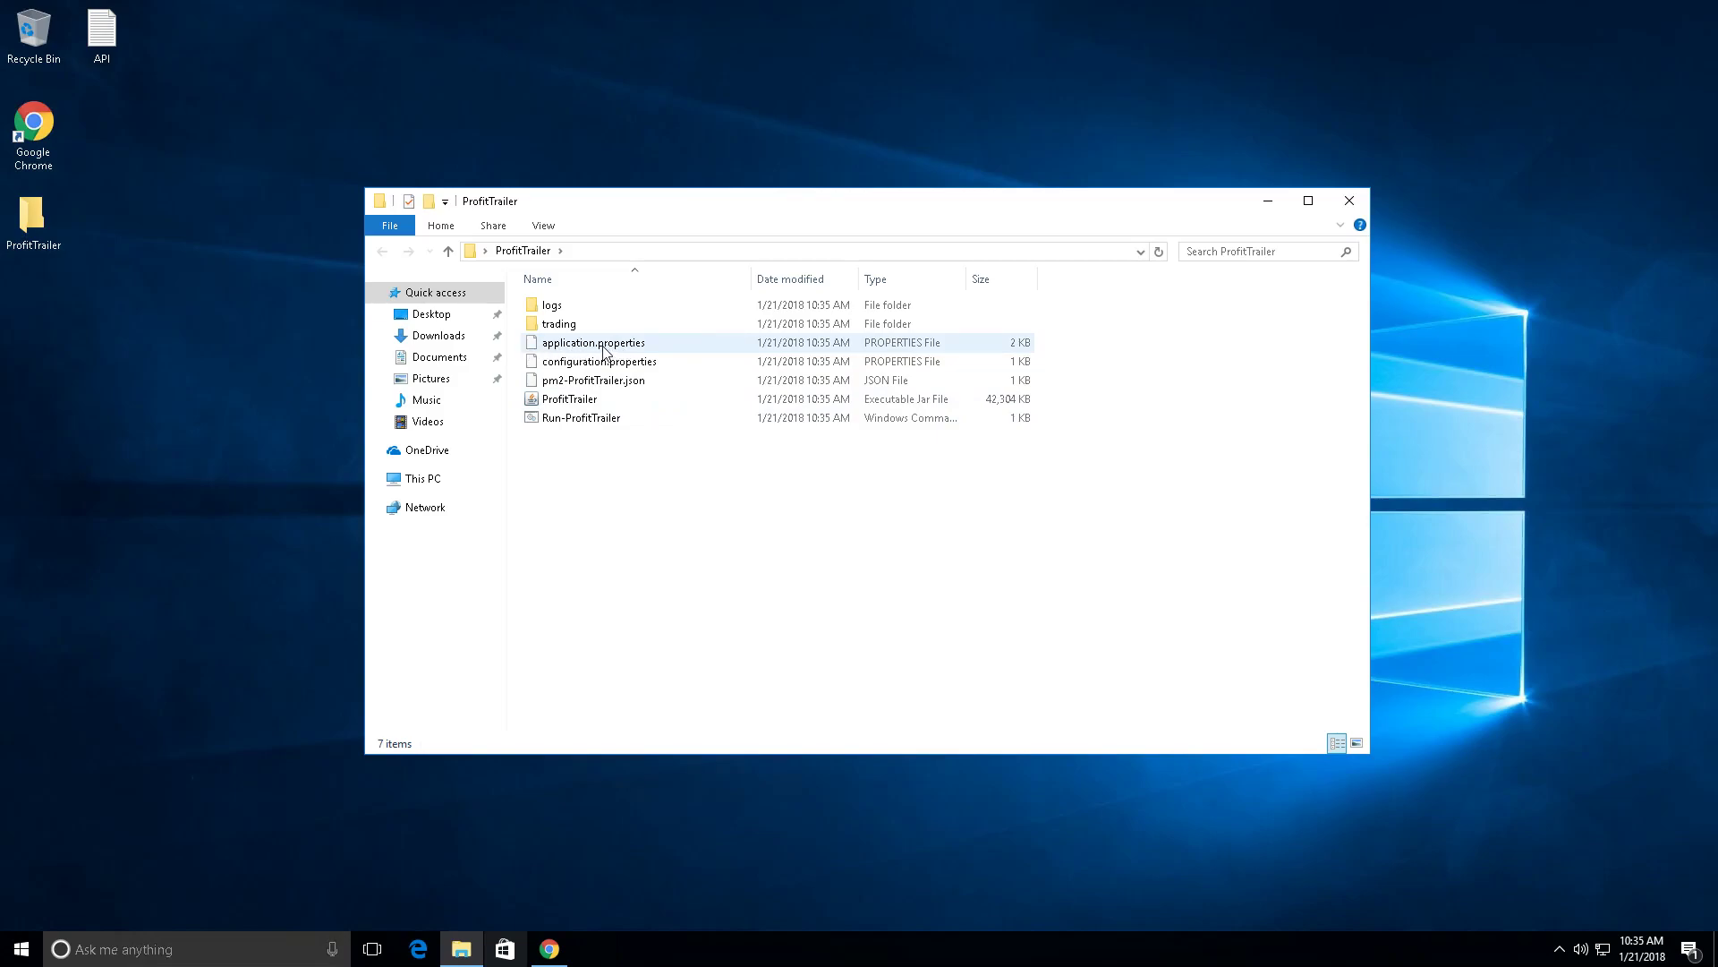
Open application.properties with Notepad++ and locate the trading.exchange, API key and telegram lines
{"action": "right_click", "coordinate": [603, 346]}
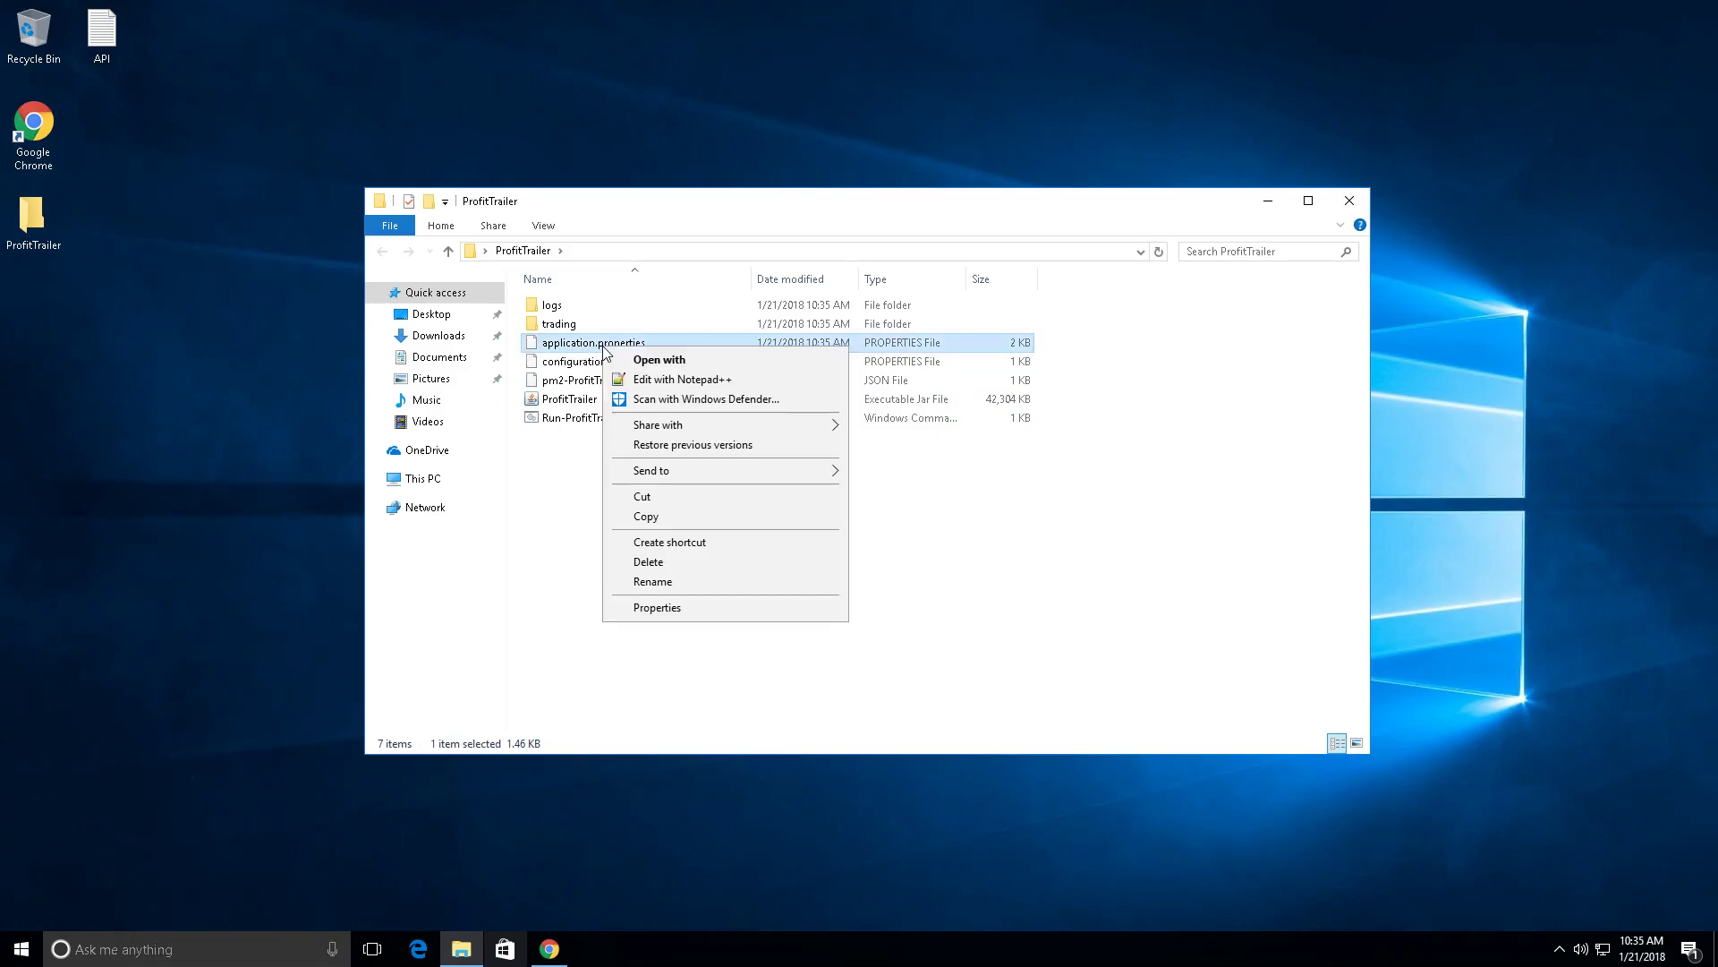
{"action": "left_click", "coordinate": [656, 380]}
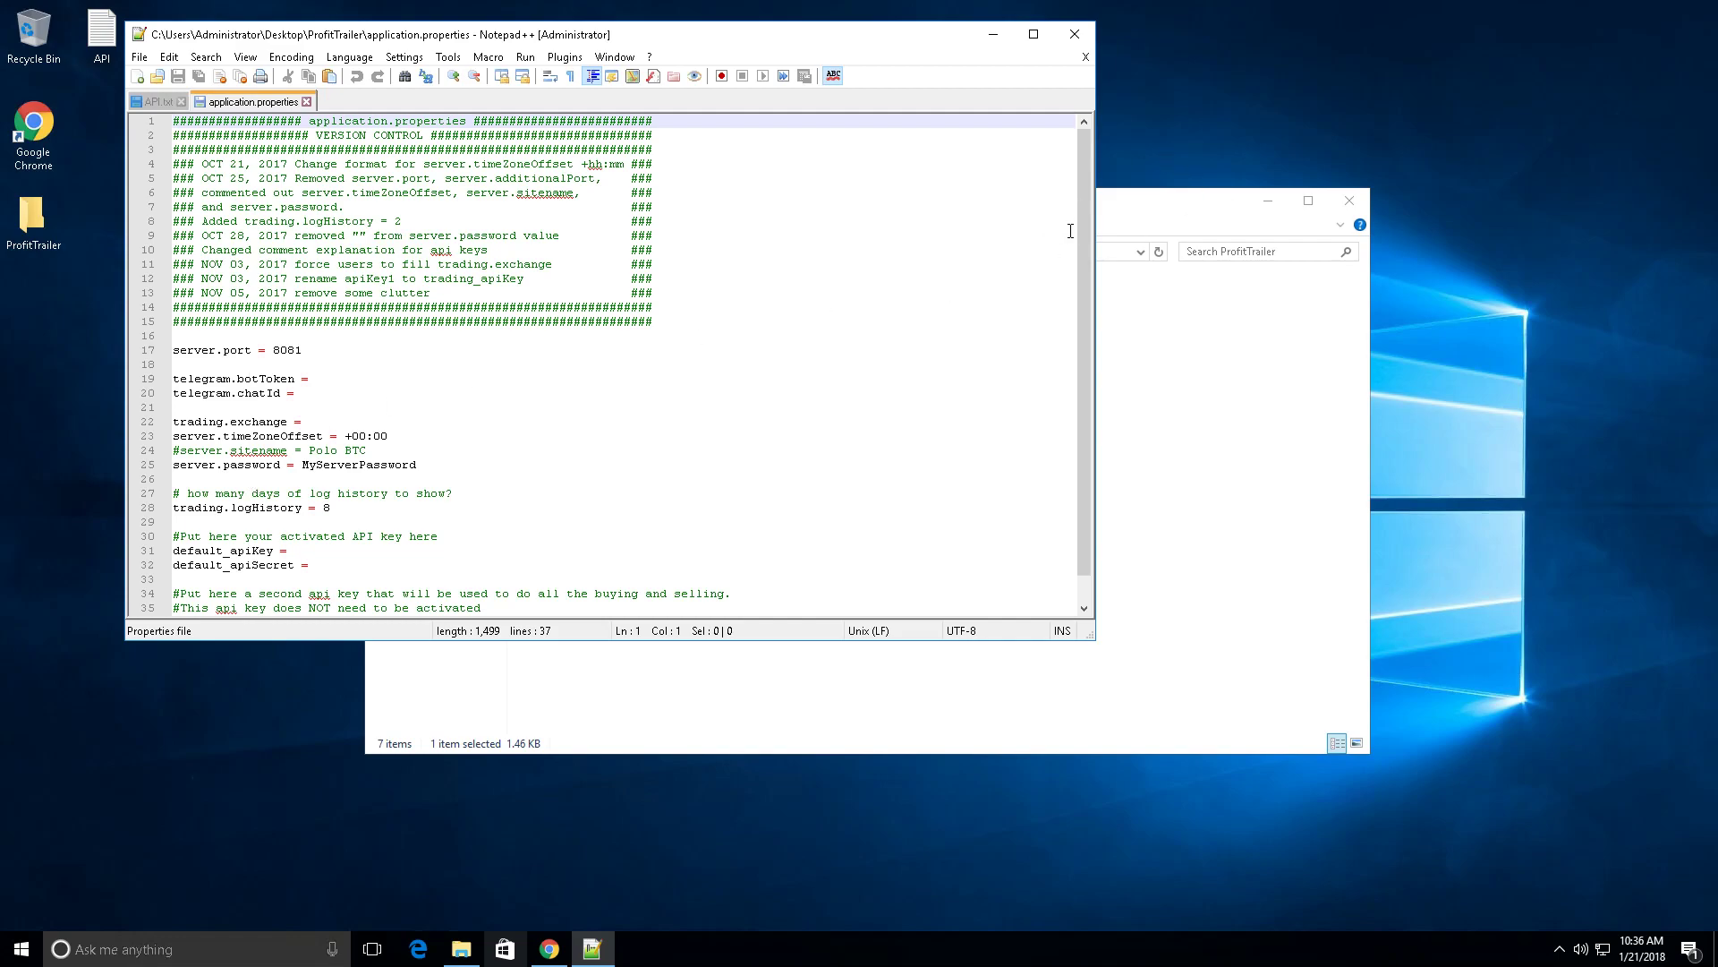
{"action": "scroll", "coordinate": [1086, 260], "scroll_direction": "down", "scroll_amount": 1}
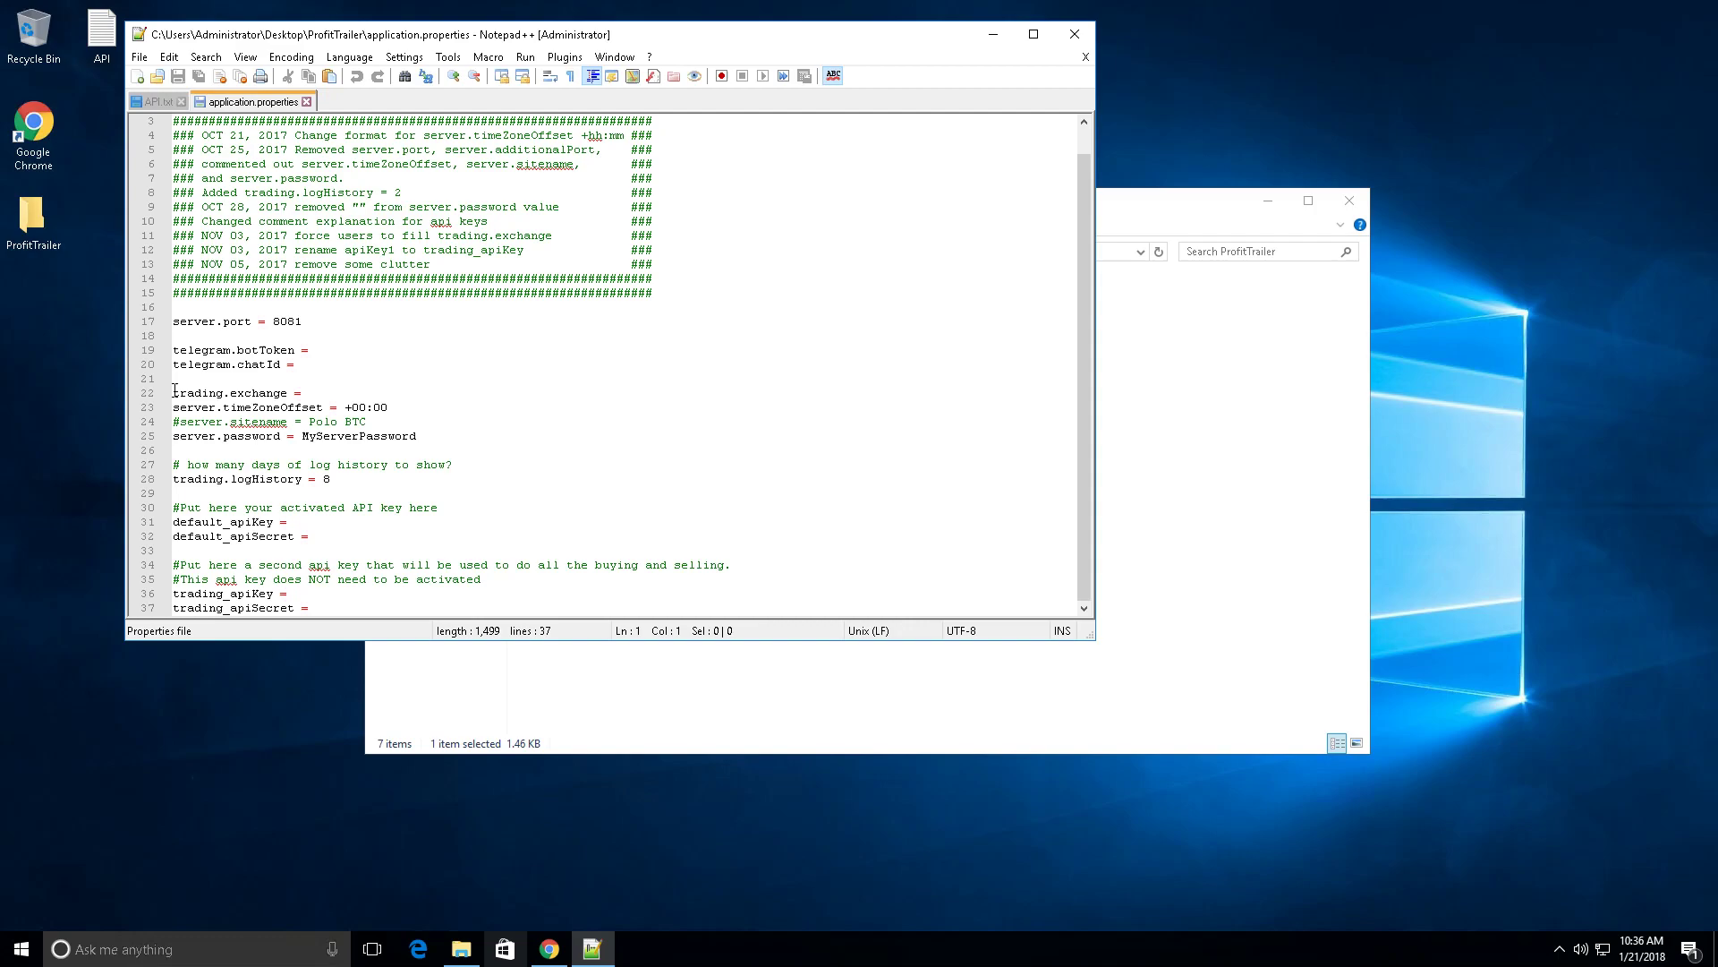
{"action": "left_click_drag", "start_coordinate": [287, 395], "coordinate": [156, 395]}
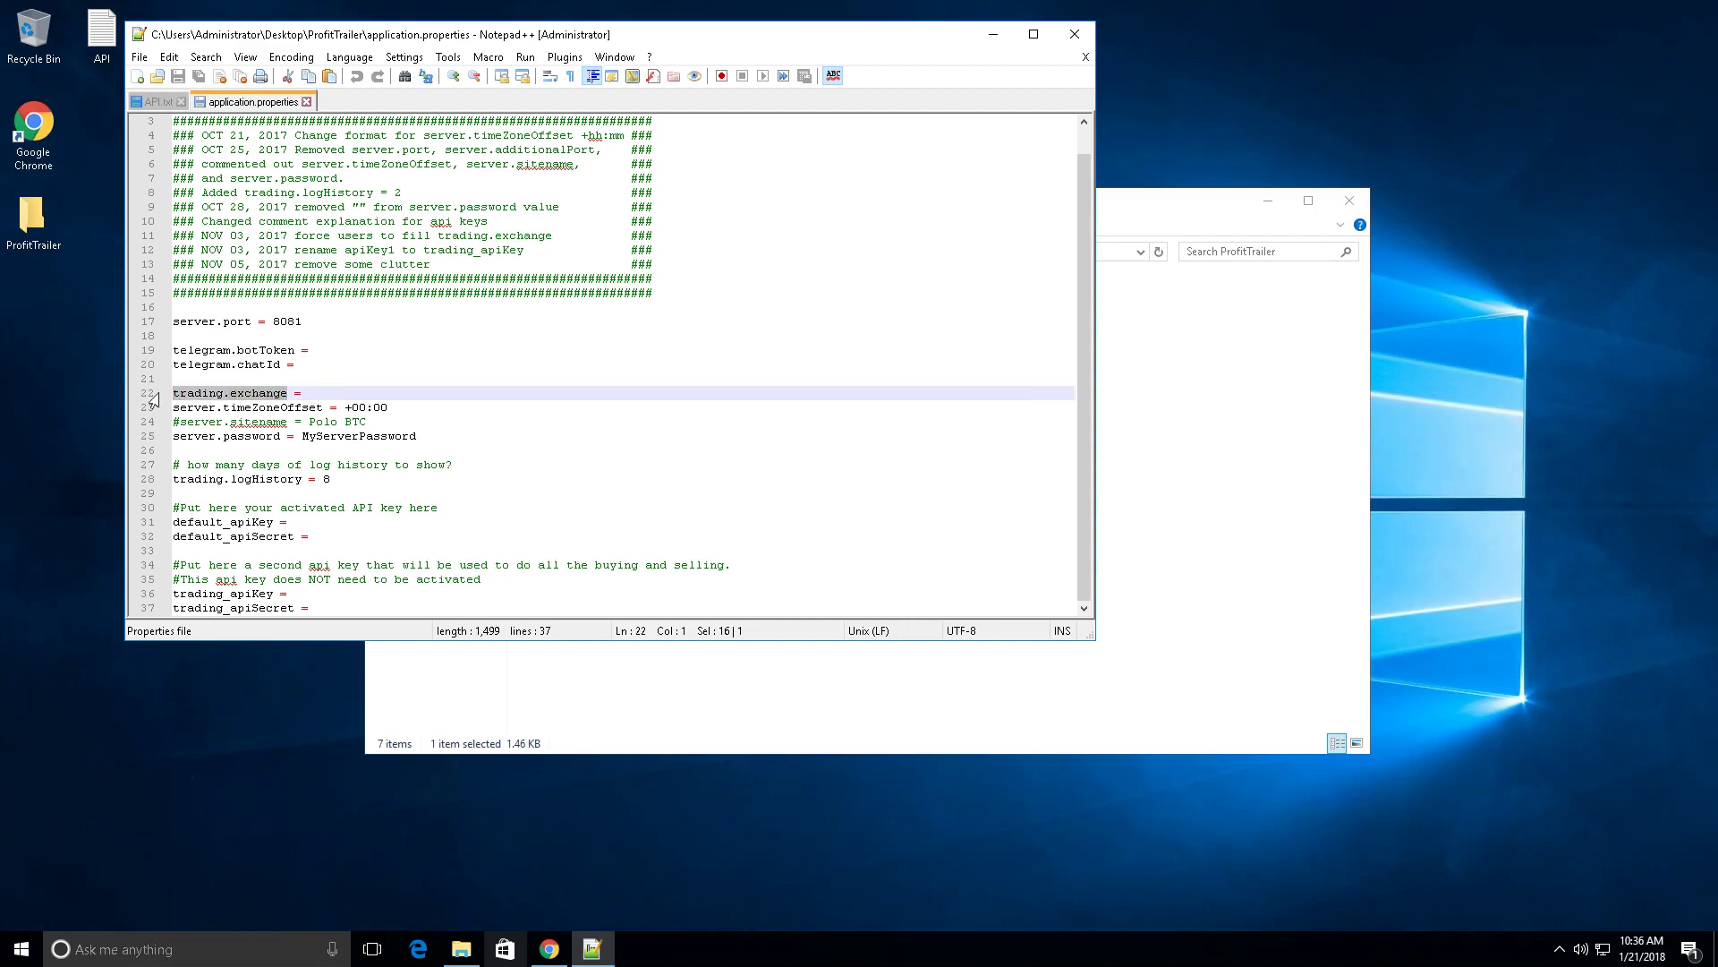
{"action": "left_click_drag", "start_coordinate": [308, 613], "coordinate": [179, 507]}
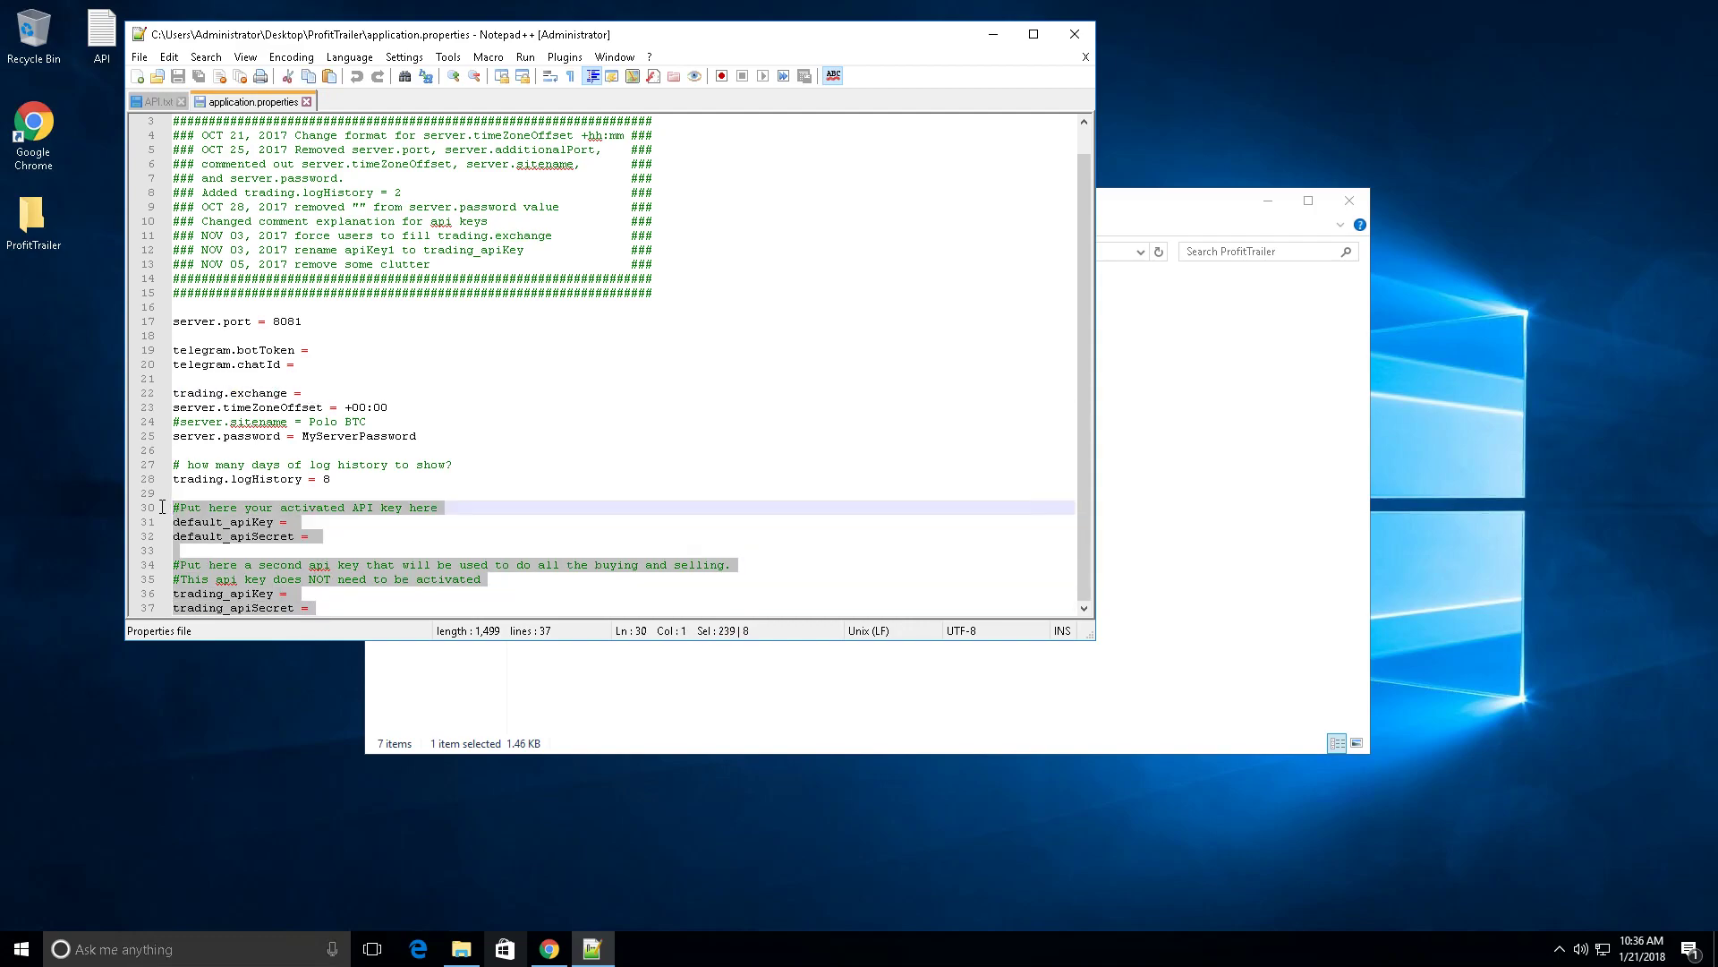
{"action": "left_click", "coordinate": [209, 524]}
{"action": "left_click_drag", "start_coordinate": [218, 364], "coordinate": [175, 350]}
{"action": "left_click", "coordinate": [176, 350]}
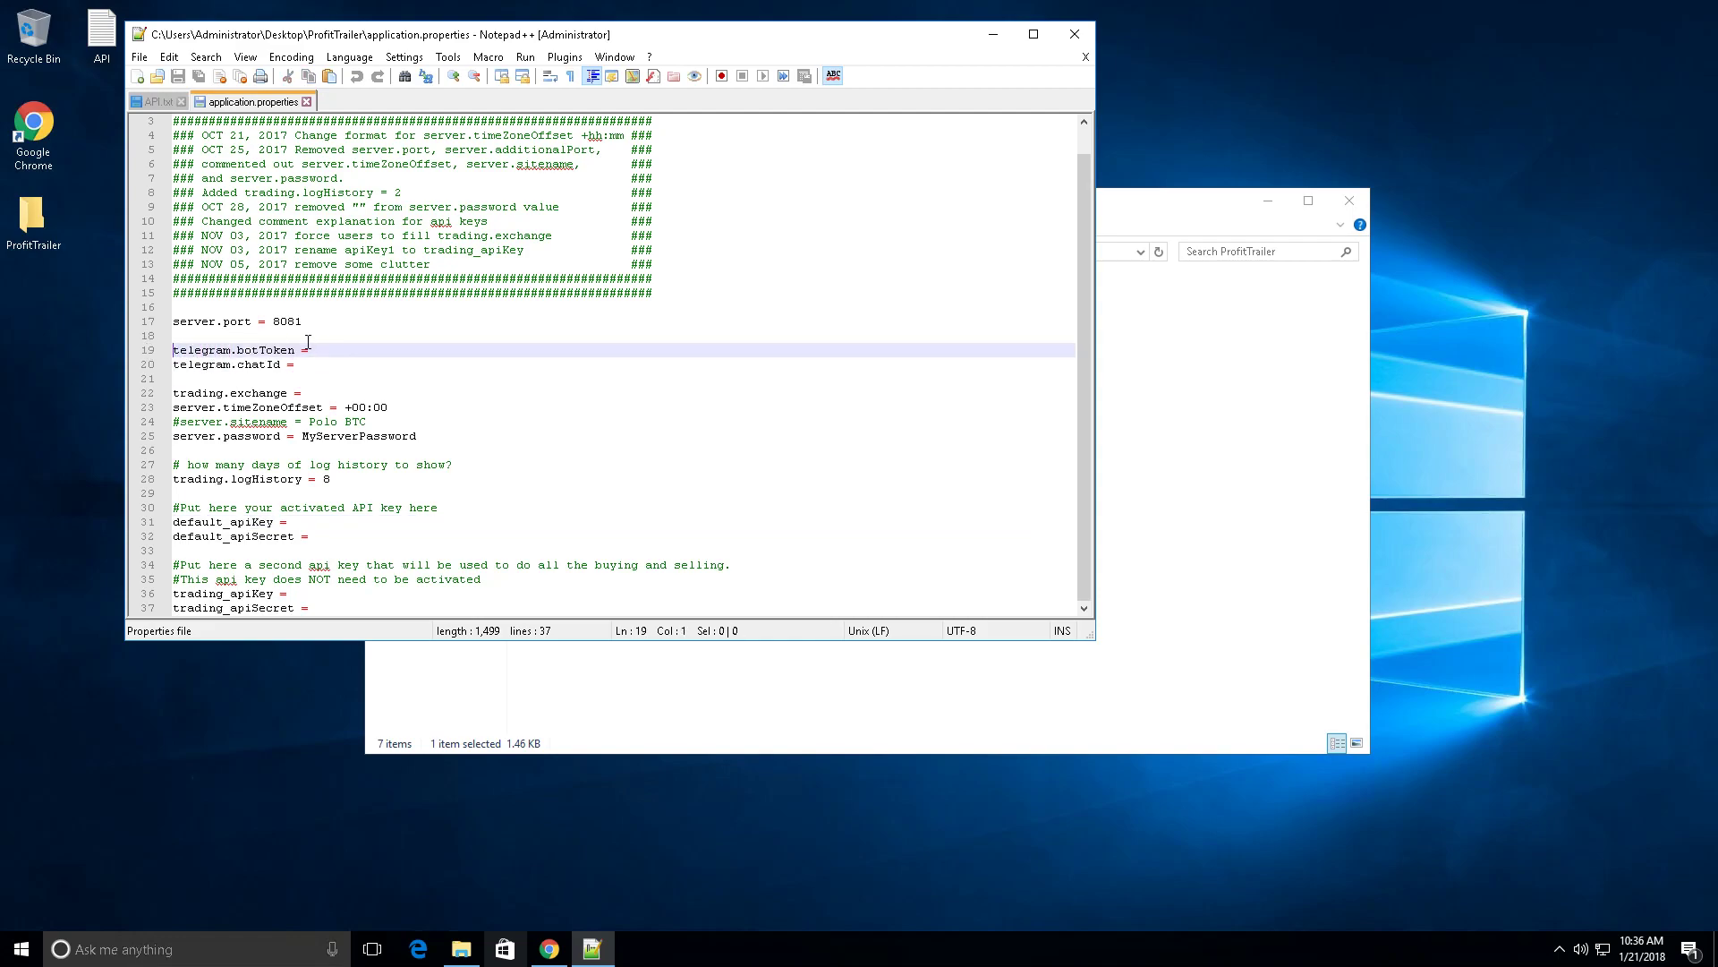
Prefix the telegram.botToken and telegram.chatId lines with # to disable them
{"action": "type", "text": "#"}
{"action": "key", "text": "Down"}
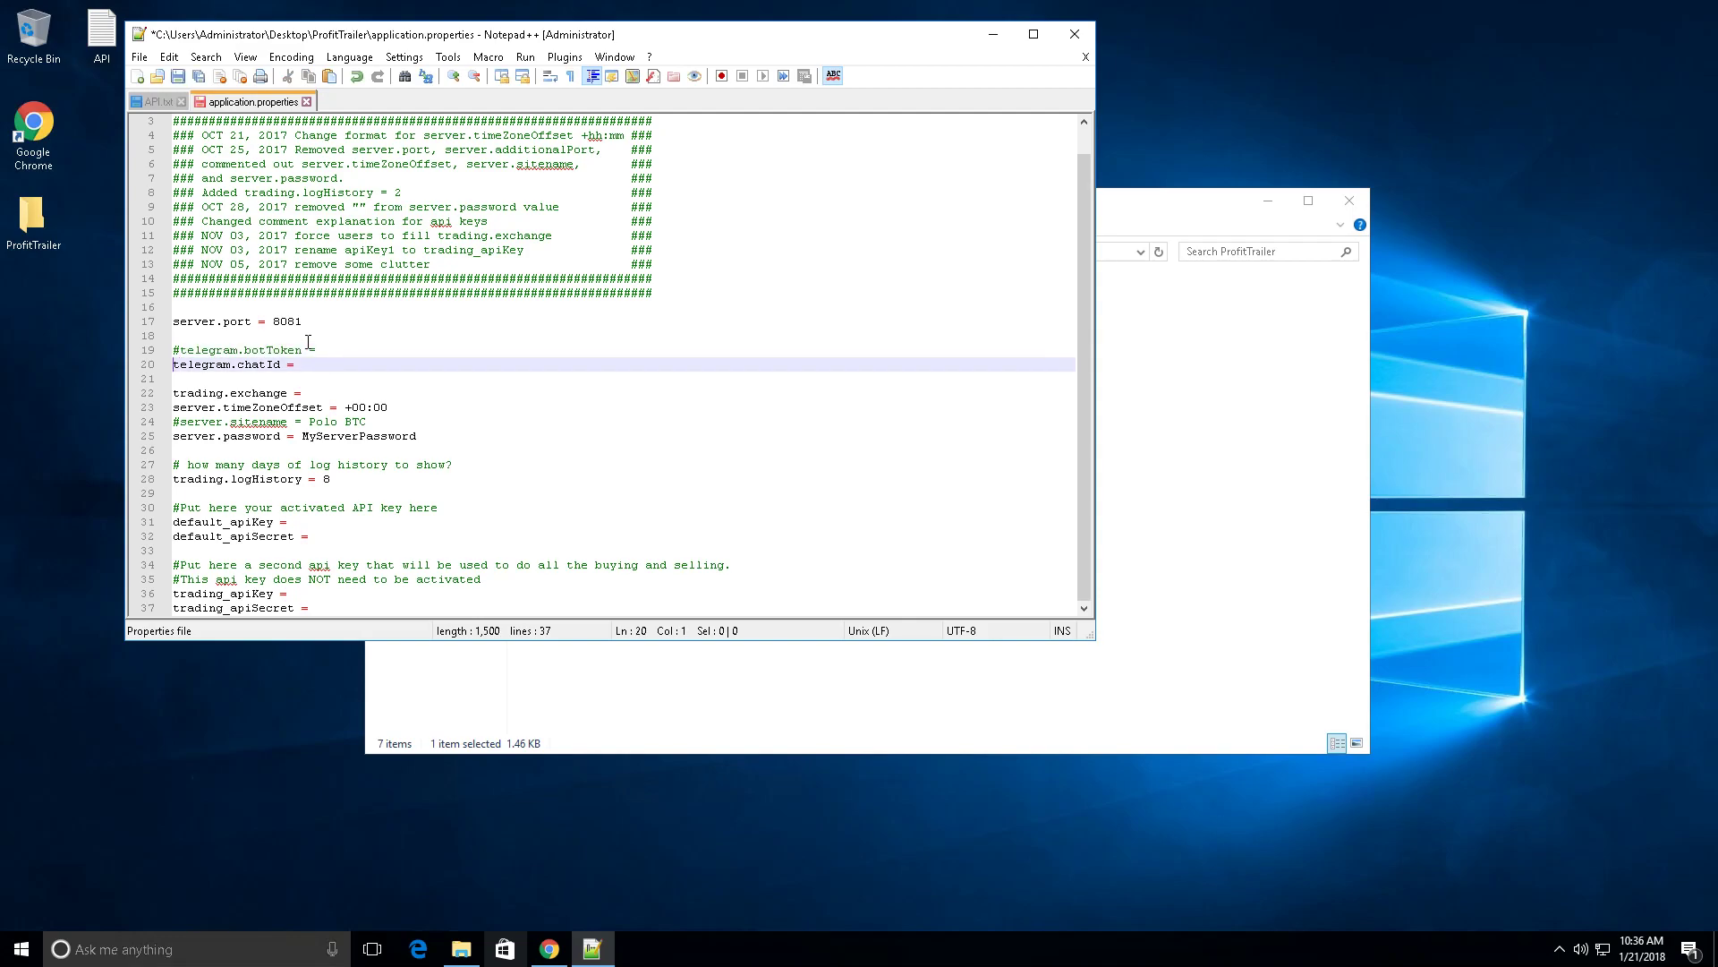
{"action": "key", "text": "Home"}
{"action": "type", "text": "#"}
{"action": "left_click", "coordinate": [319, 364]}
{"action": "left_click_drag", "start_coordinate": [314, 365], "coordinate": [176, 350]}
{"action": "left_click", "coordinate": [203, 355]}
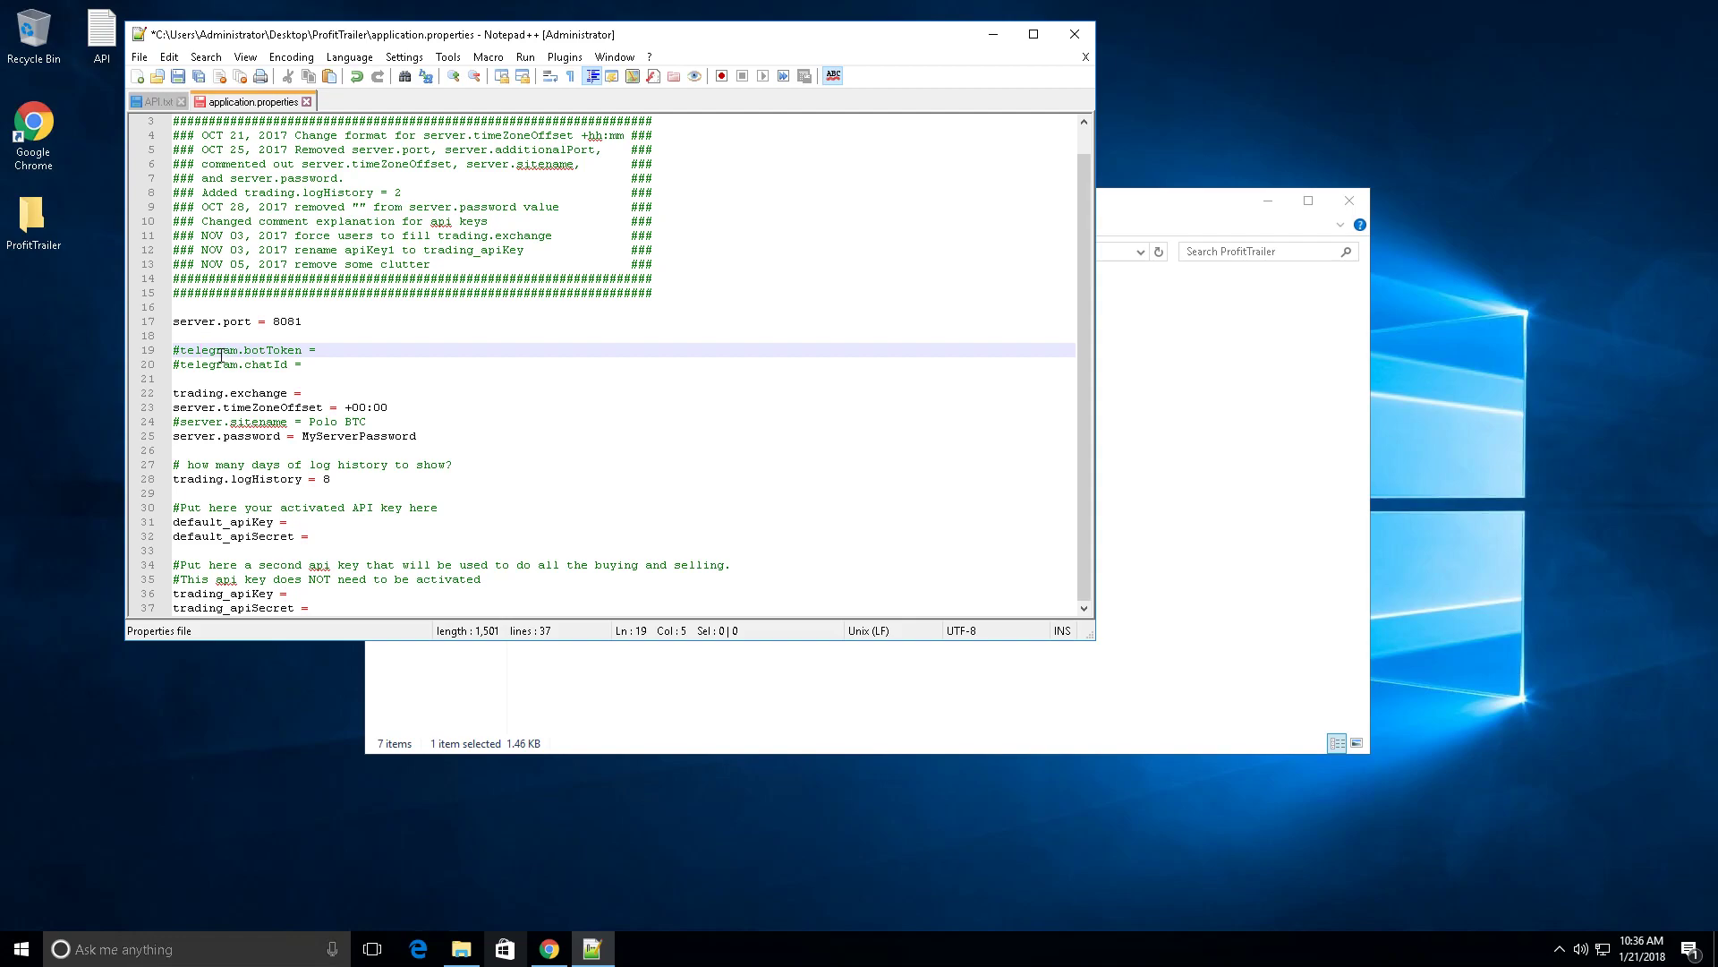
{"action": "left_click", "coordinate": [301, 394]}
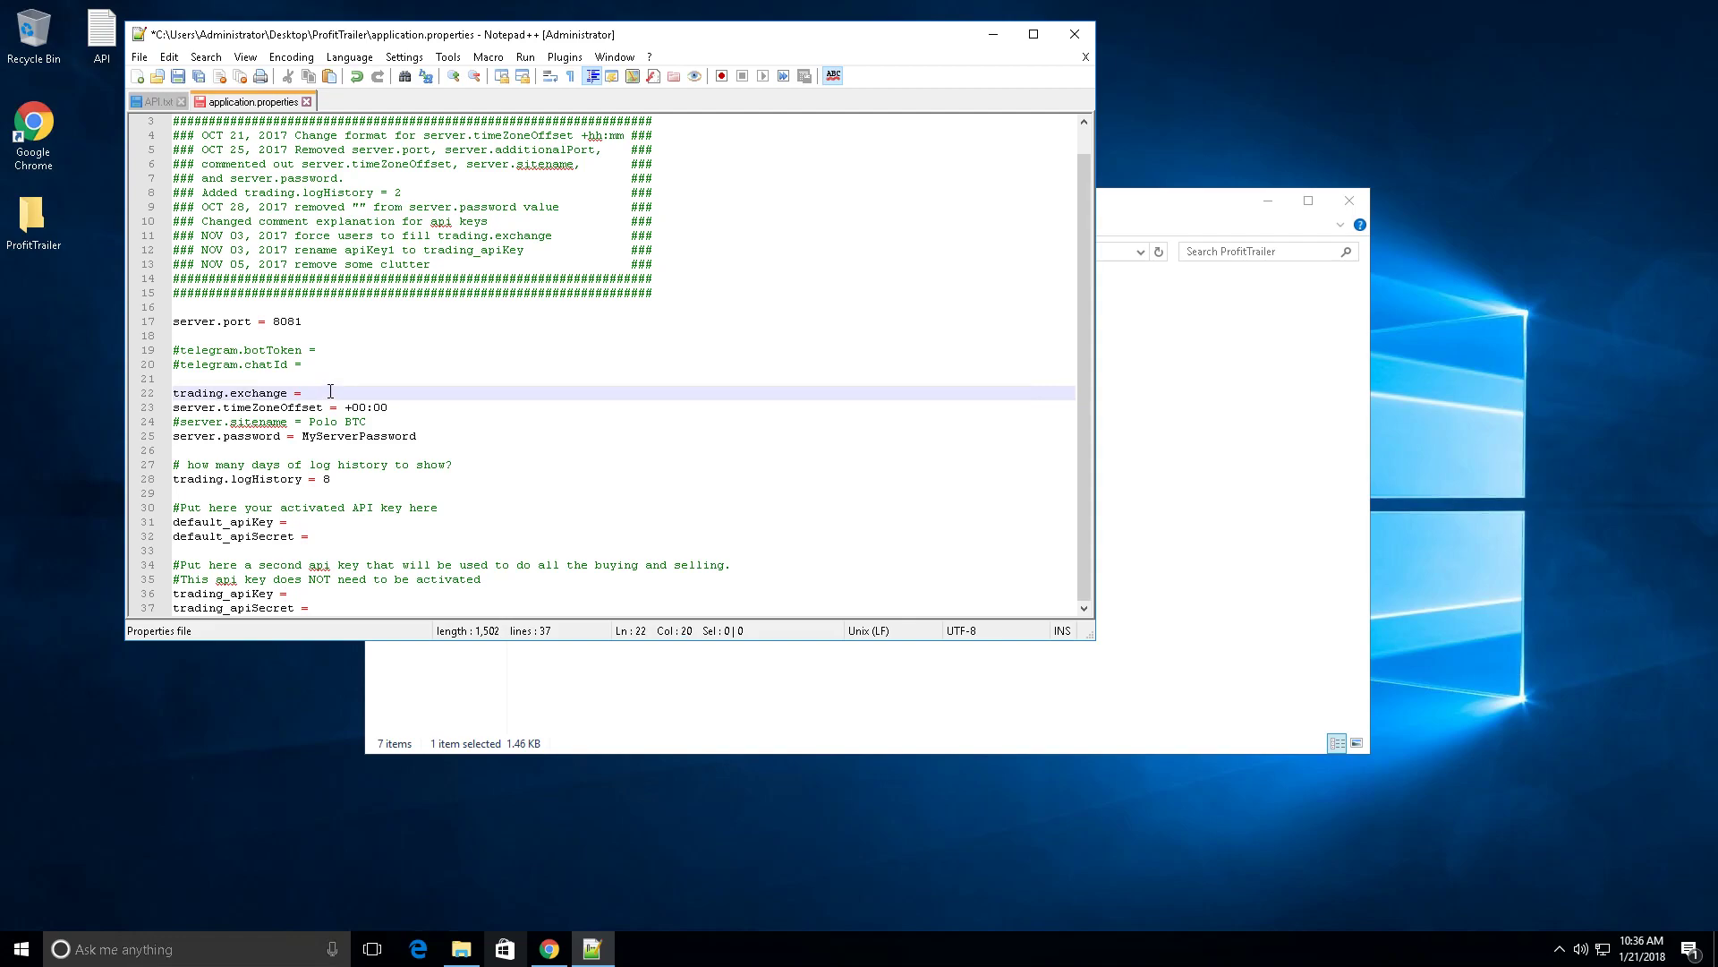
Set trading.exchange = BINANCE and save application.properties
{"action": "type", "text": "BINANCE P"}
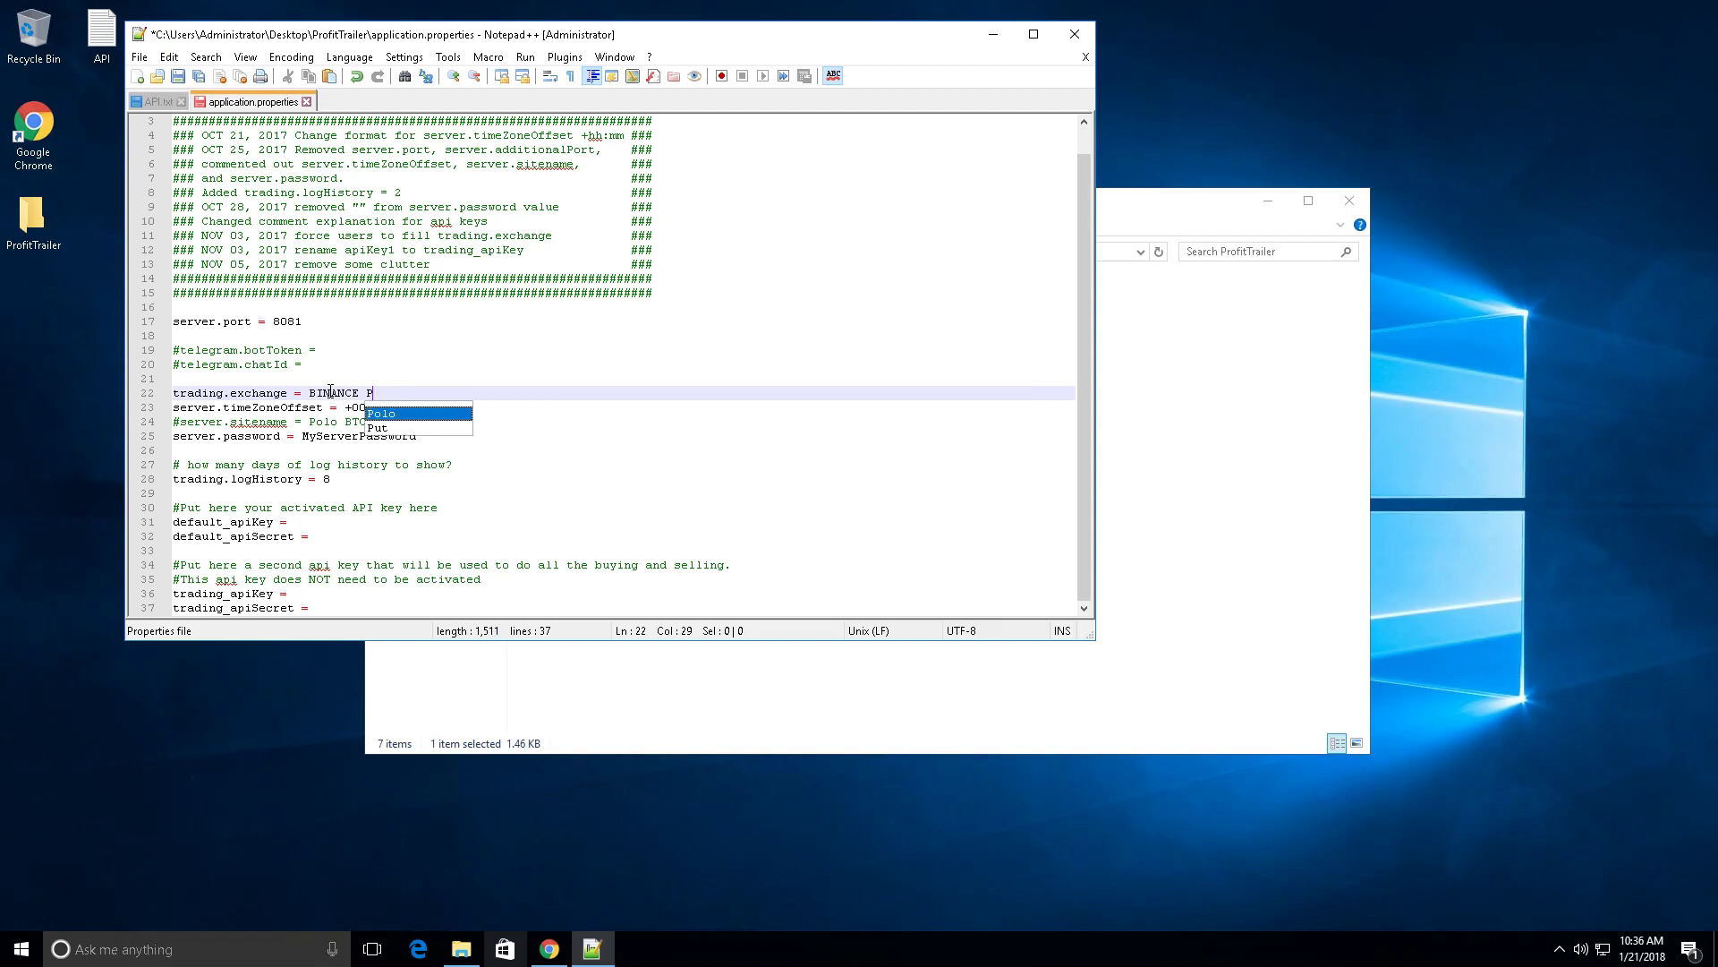
{"action": "type", "text": "OLONIEX BIT"}
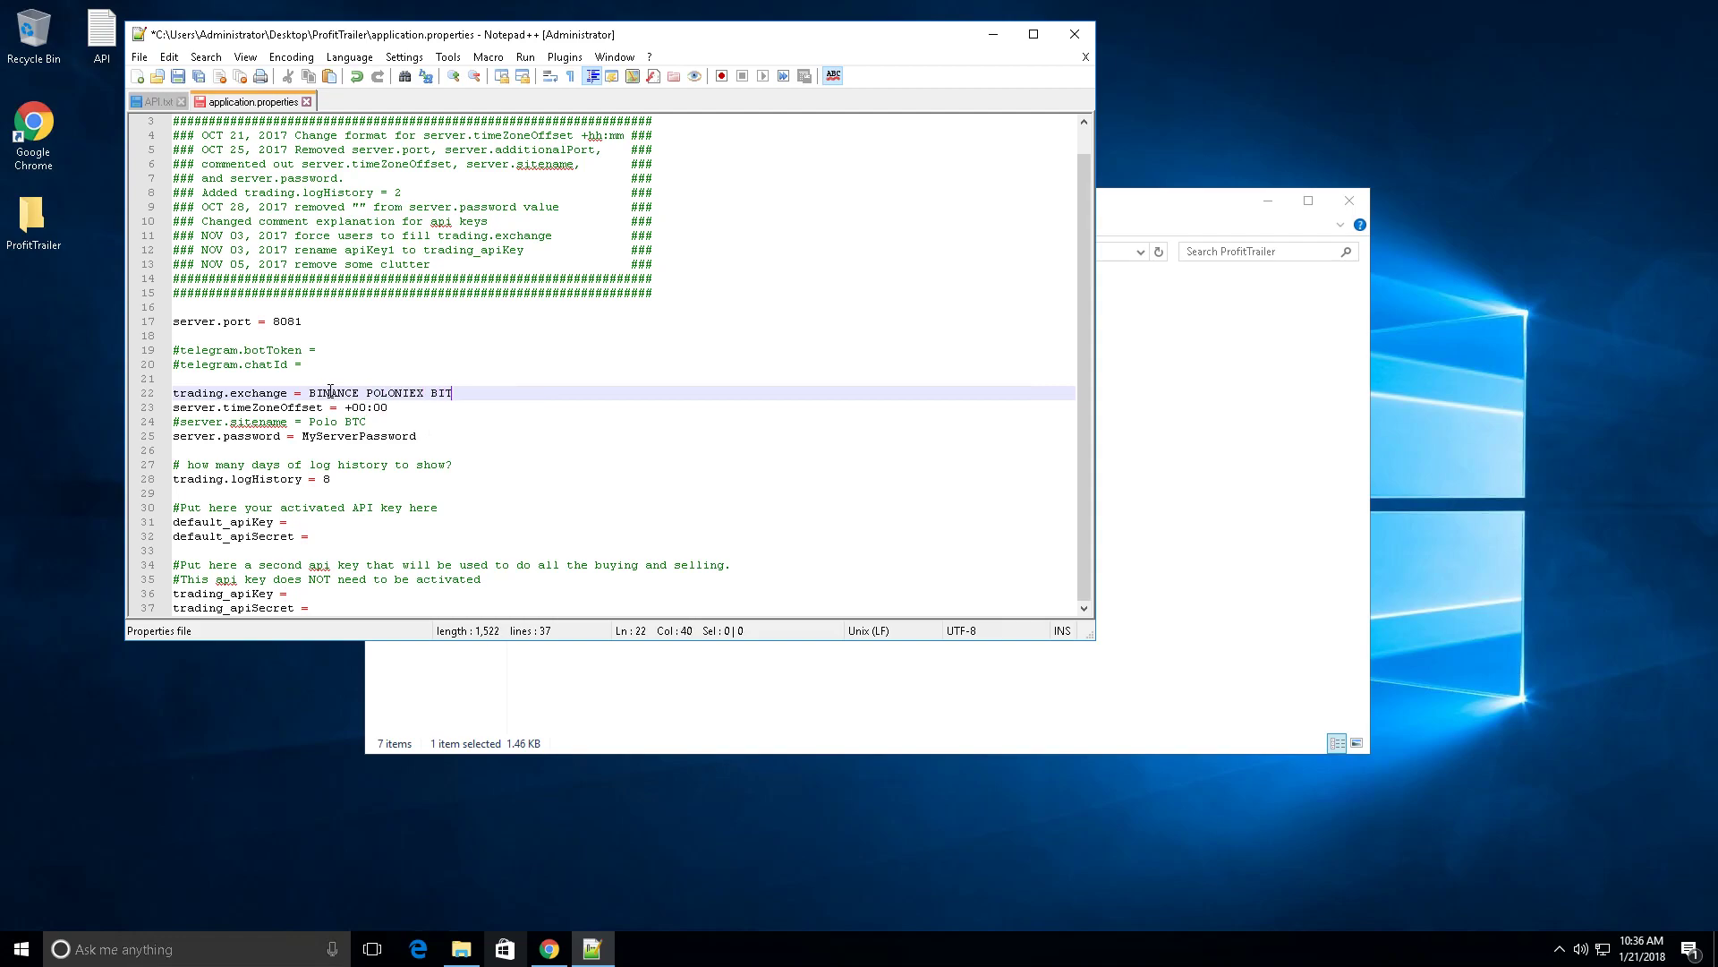
{"action": "type", "text": "TREX"}
{"action": "mouse_move", "coordinate": [360, 394]}
{"action": "left_mouse_down"}
{"action": "mouse_move", "coordinate": [565, 406]}
{"action": "mouse_move", "coordinate": [359, 395]}
{"action": "left_mouse_up"}
{"action": "key", "text": "Delete"}
{"action": "key", "text": "ctrl+s"}
Replace the placeholder API key lines with the filled-in block from API.txt
{"action": "left_click", "coordinate": [160, 100]}
{"action": "key", "text": "ctrl+a"}
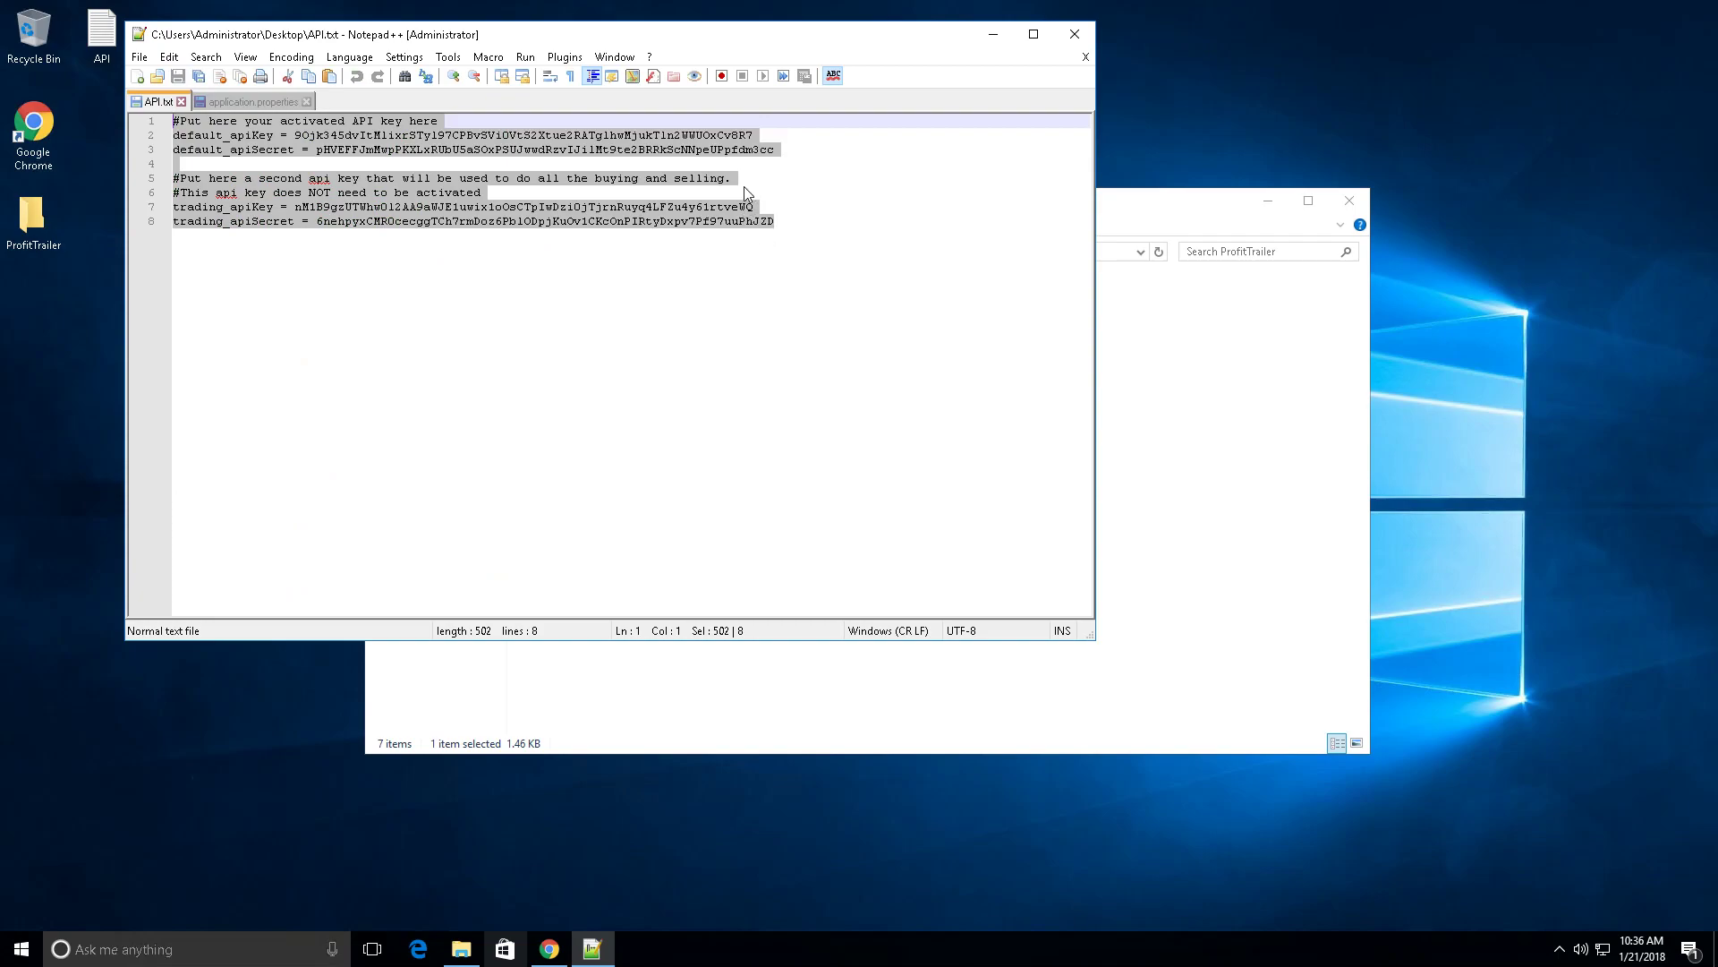
{"action": "left_click", "coordinate": [281, 104]}
{"action": "key", "text": "ctrl+End"}
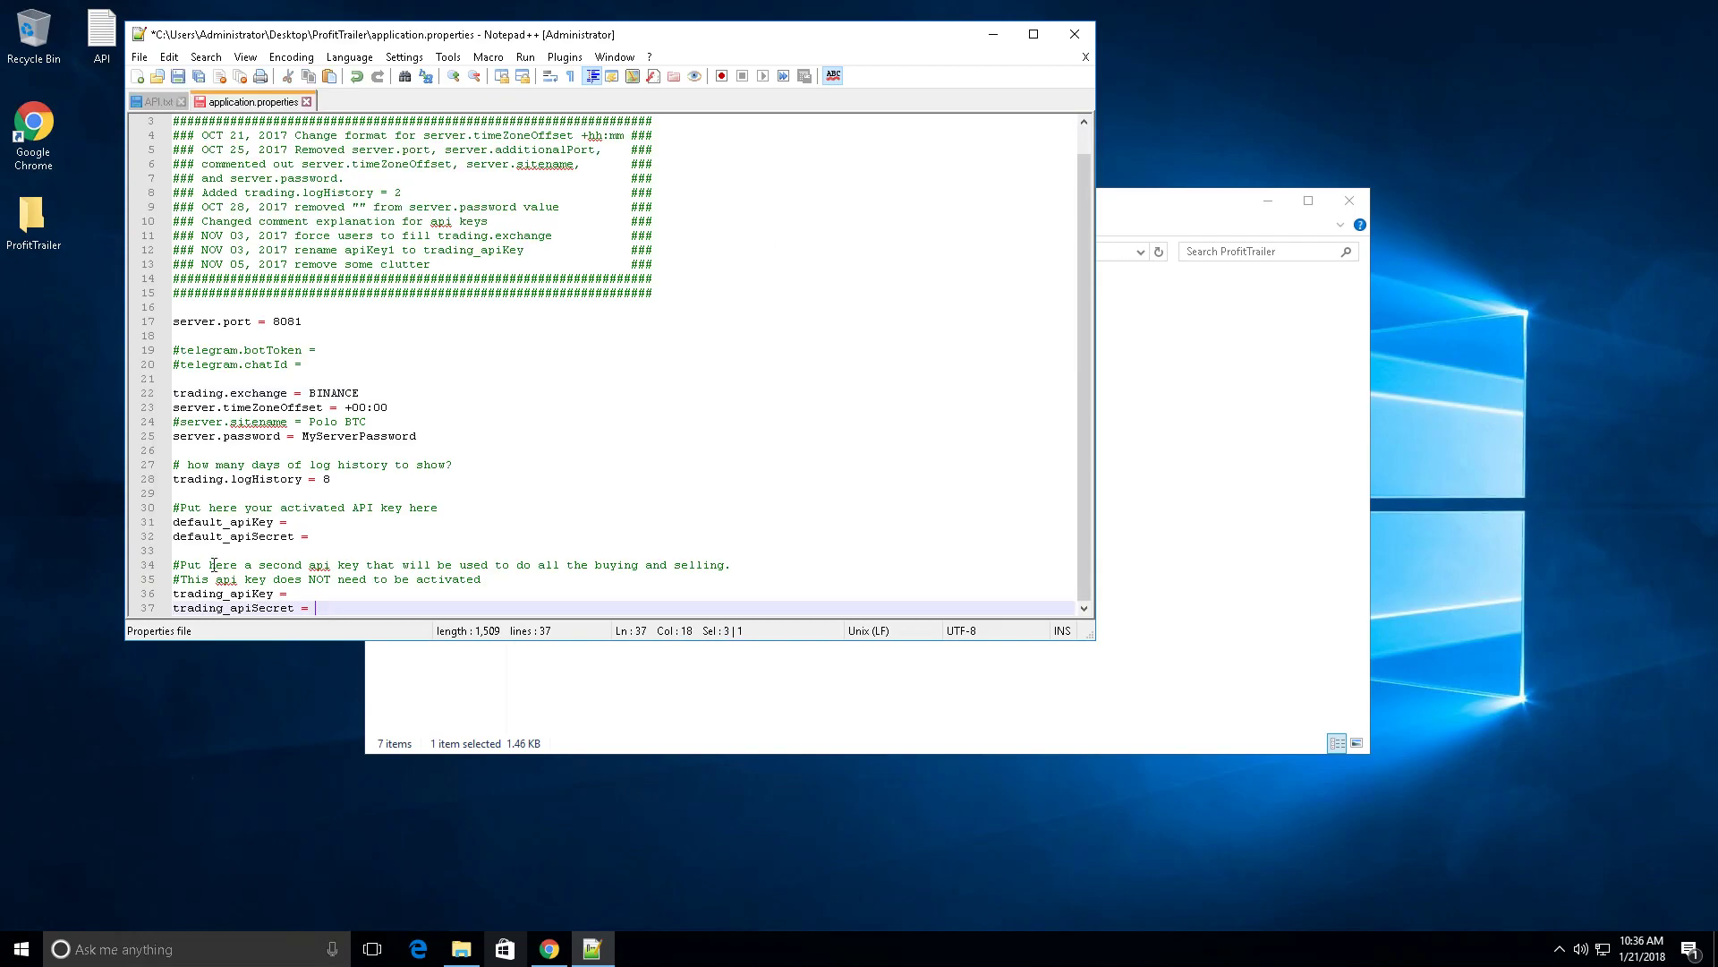
{"action": "key", "text": "shift+Up"}
{"action": "key", "text": "shift+Up"}
{"action": "key", "text": "shift+Up"}
{"action": "key", "text": "shift+Up"}
{"action": "key", "text": "shift+Up"}
{"action": "key", "text": "shift+Up"}
{"action": "key", "text": "shift+Up"}
{"action": "key", "text": "shift+Home"}
{"action": "key", "text": "ctrl+v"}
Check the pasted default_apiKey and trading_apiKey values in the API key block
{"action": "left_click", "coordinate": [178, 523]}
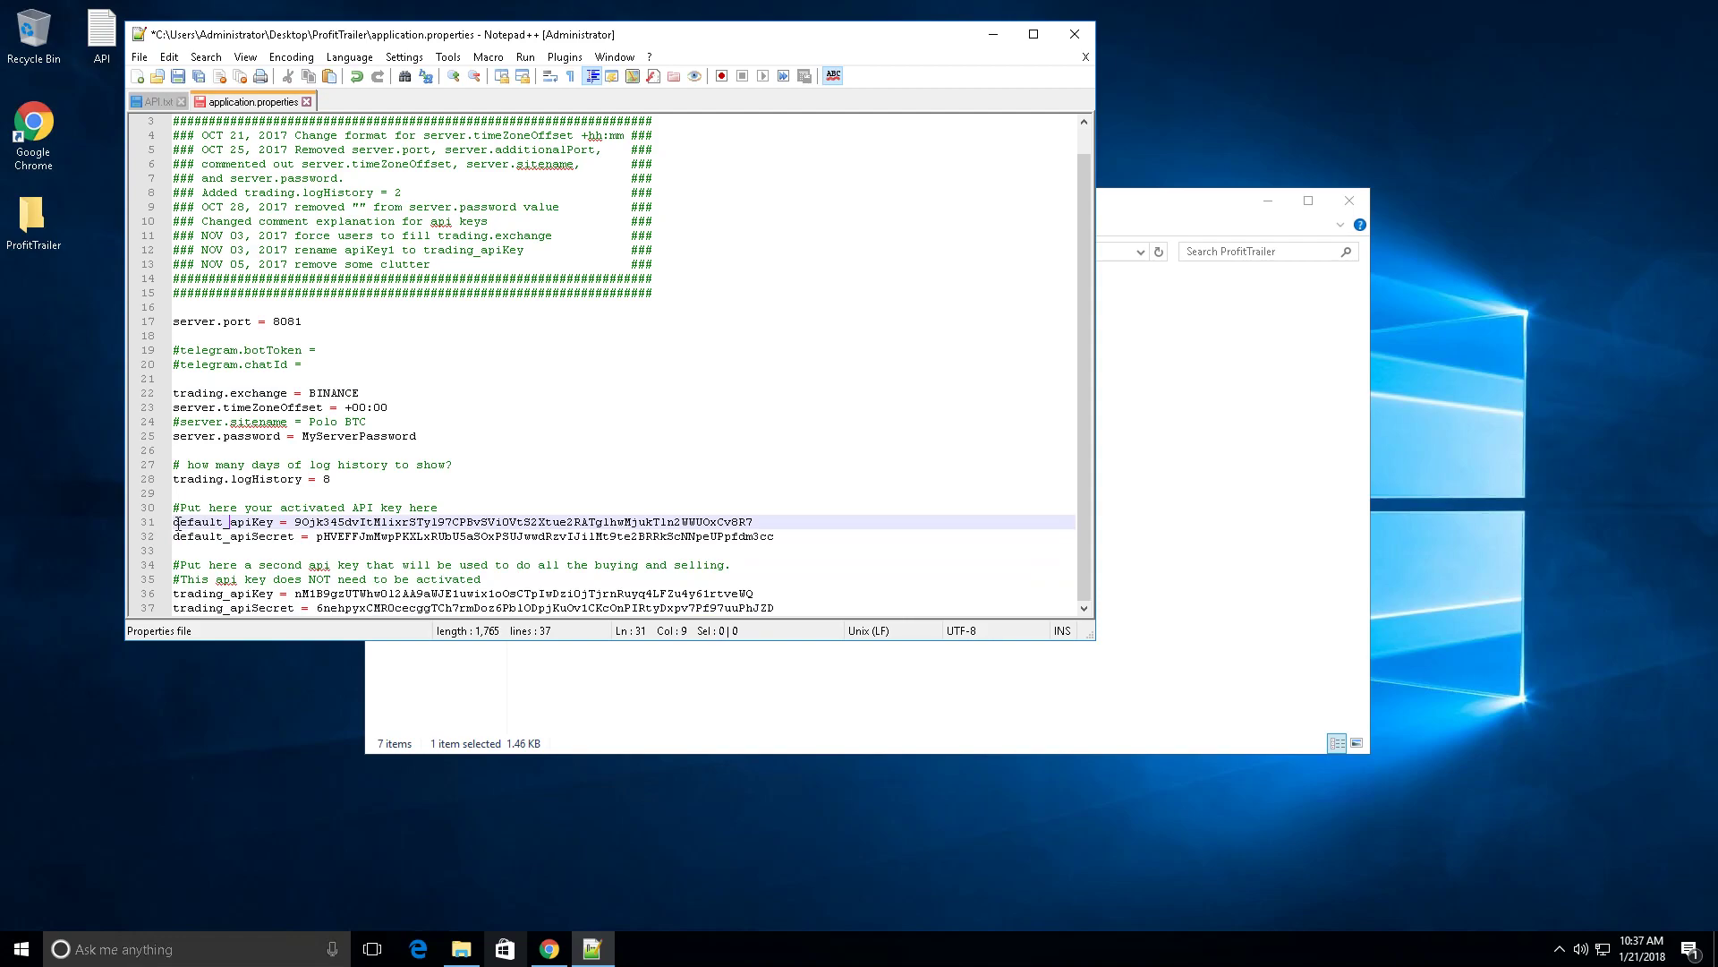
{"action": "left_click_drag", "start_coordinate": [178, 524], "coordinate": [274, 522]}
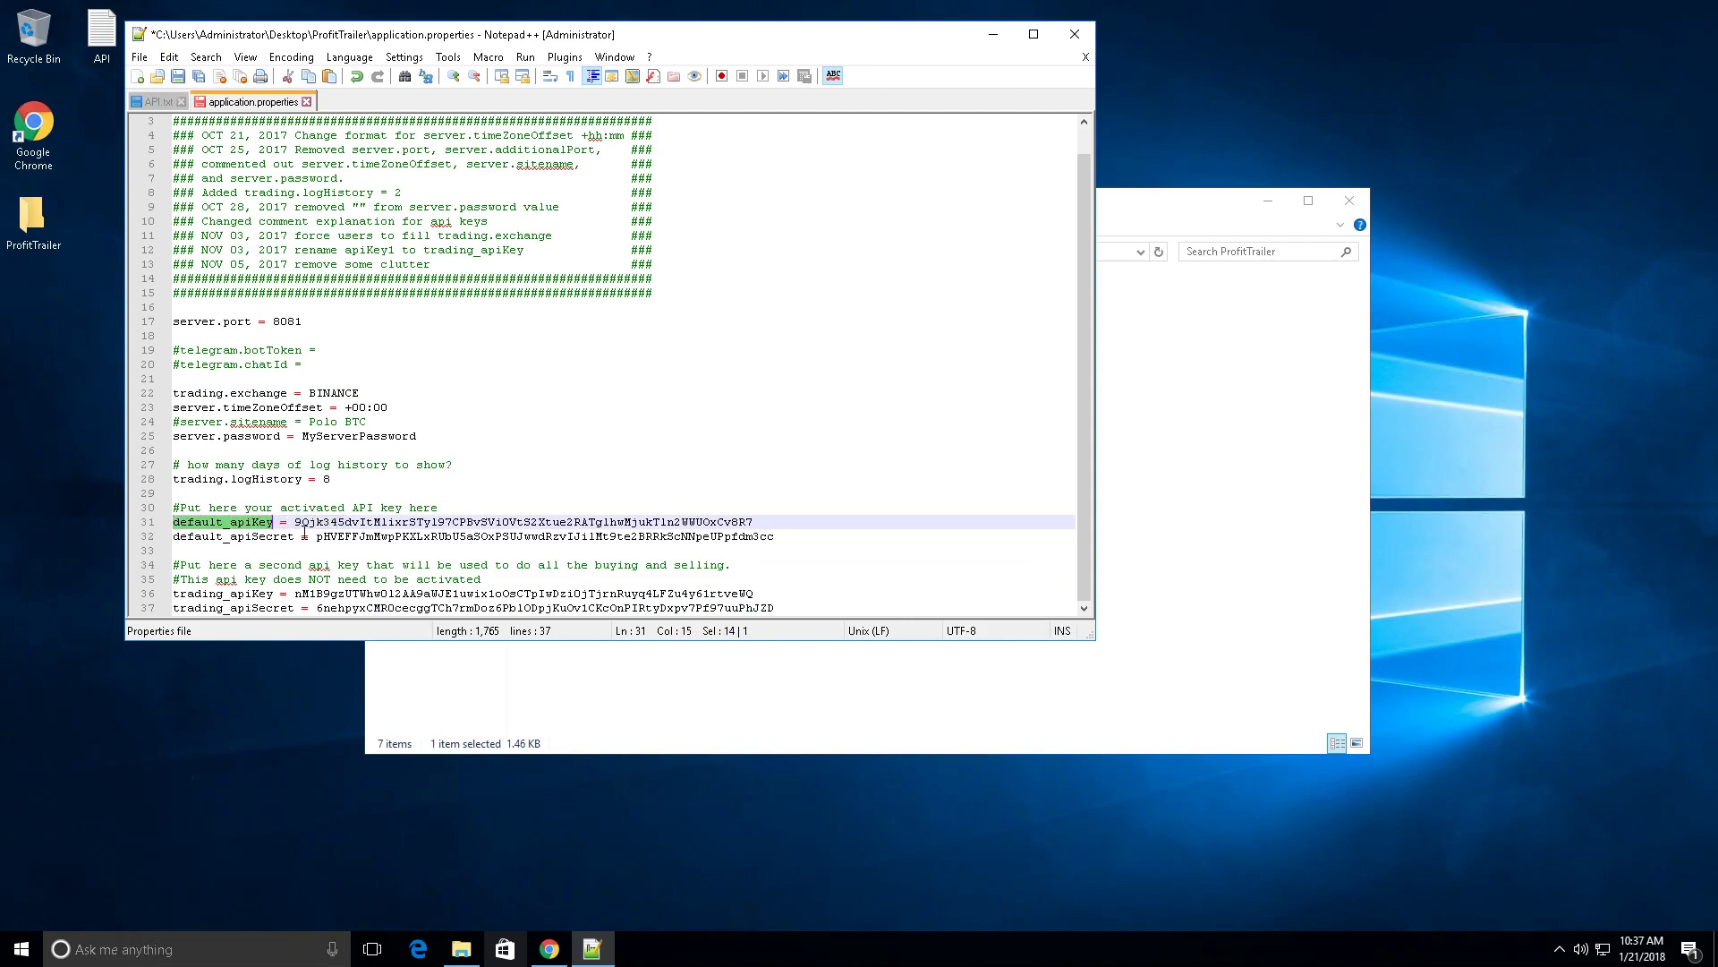
{"action": "left_click_drag", "start_coordinate": [295, 523], "coordinate": [763, 520]}
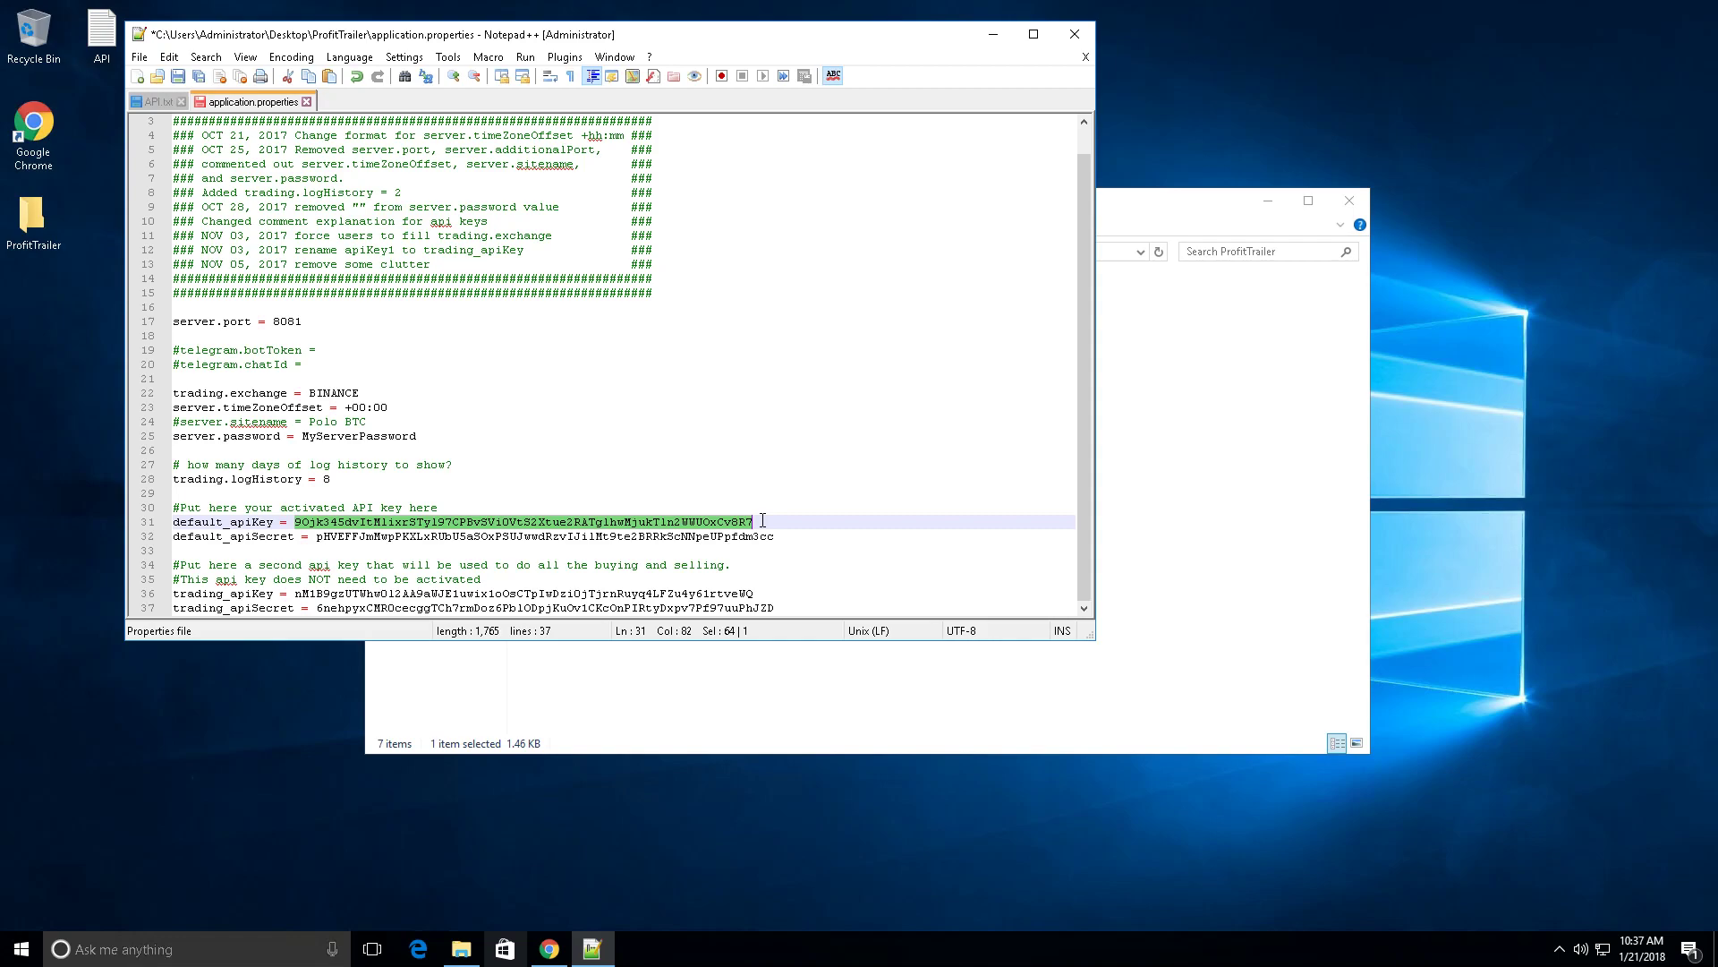
{"action": "left_click", "coordinate": [762, 520]}
{"action": "left_click_drag", "start_coordinate": [174, 593], "coordinate": [765, 593]}
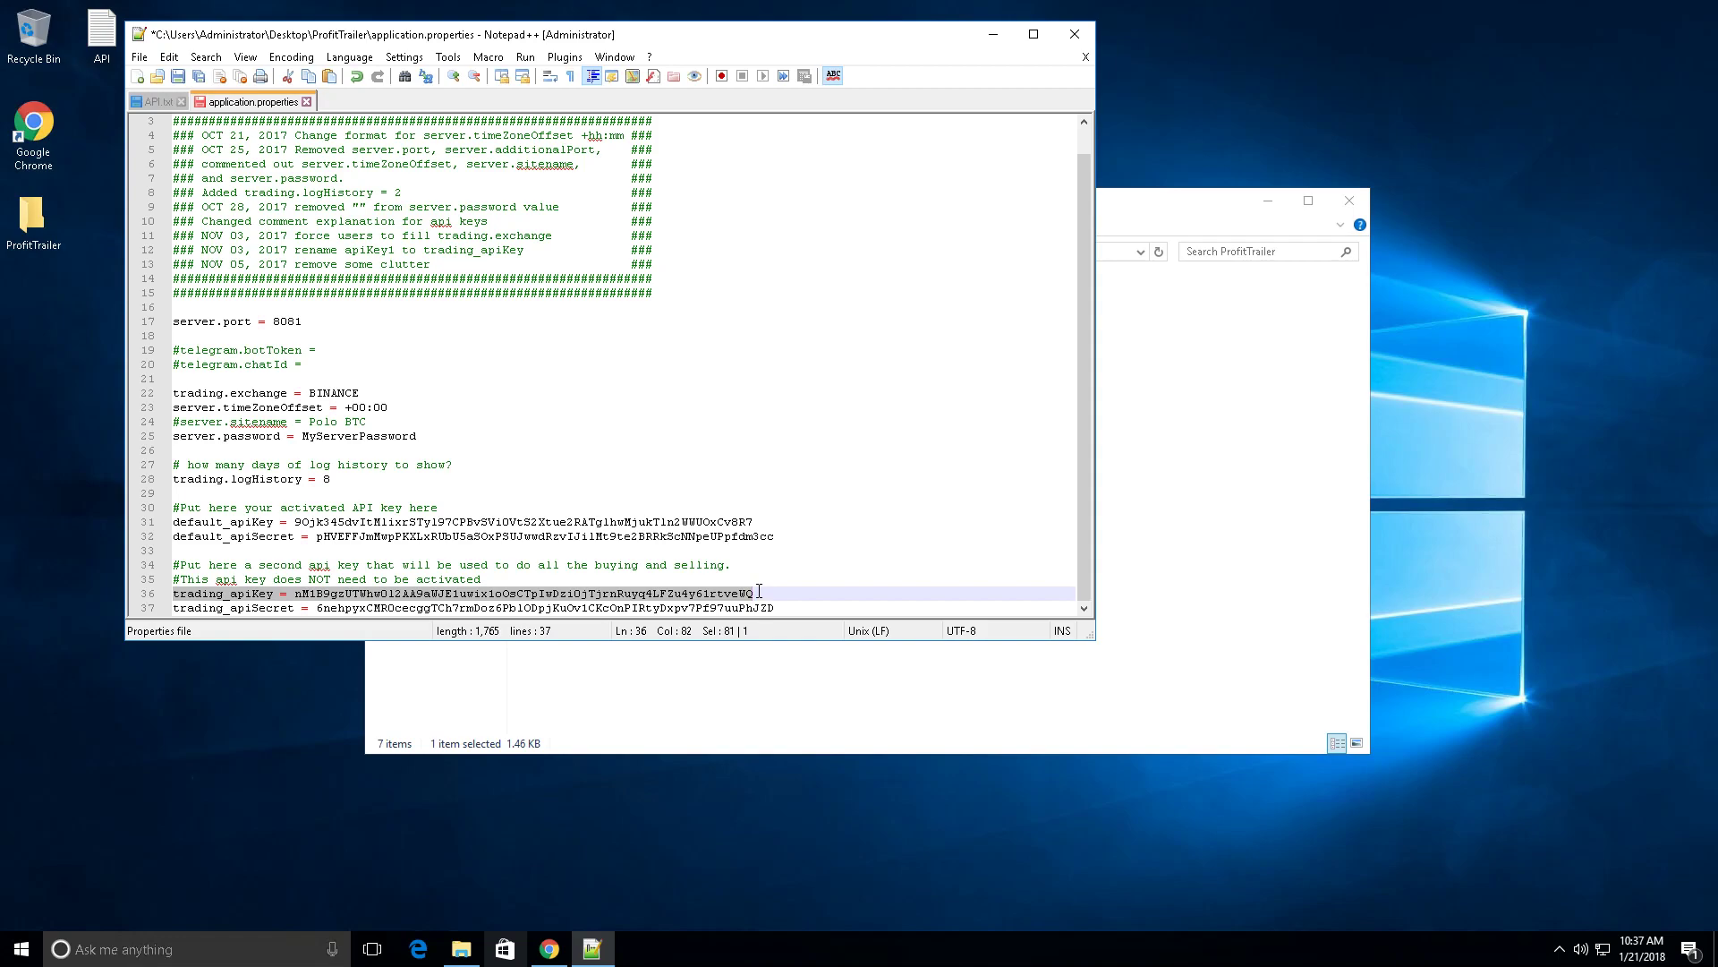
{"action": "left_click", "coordinate": [302, 594]}
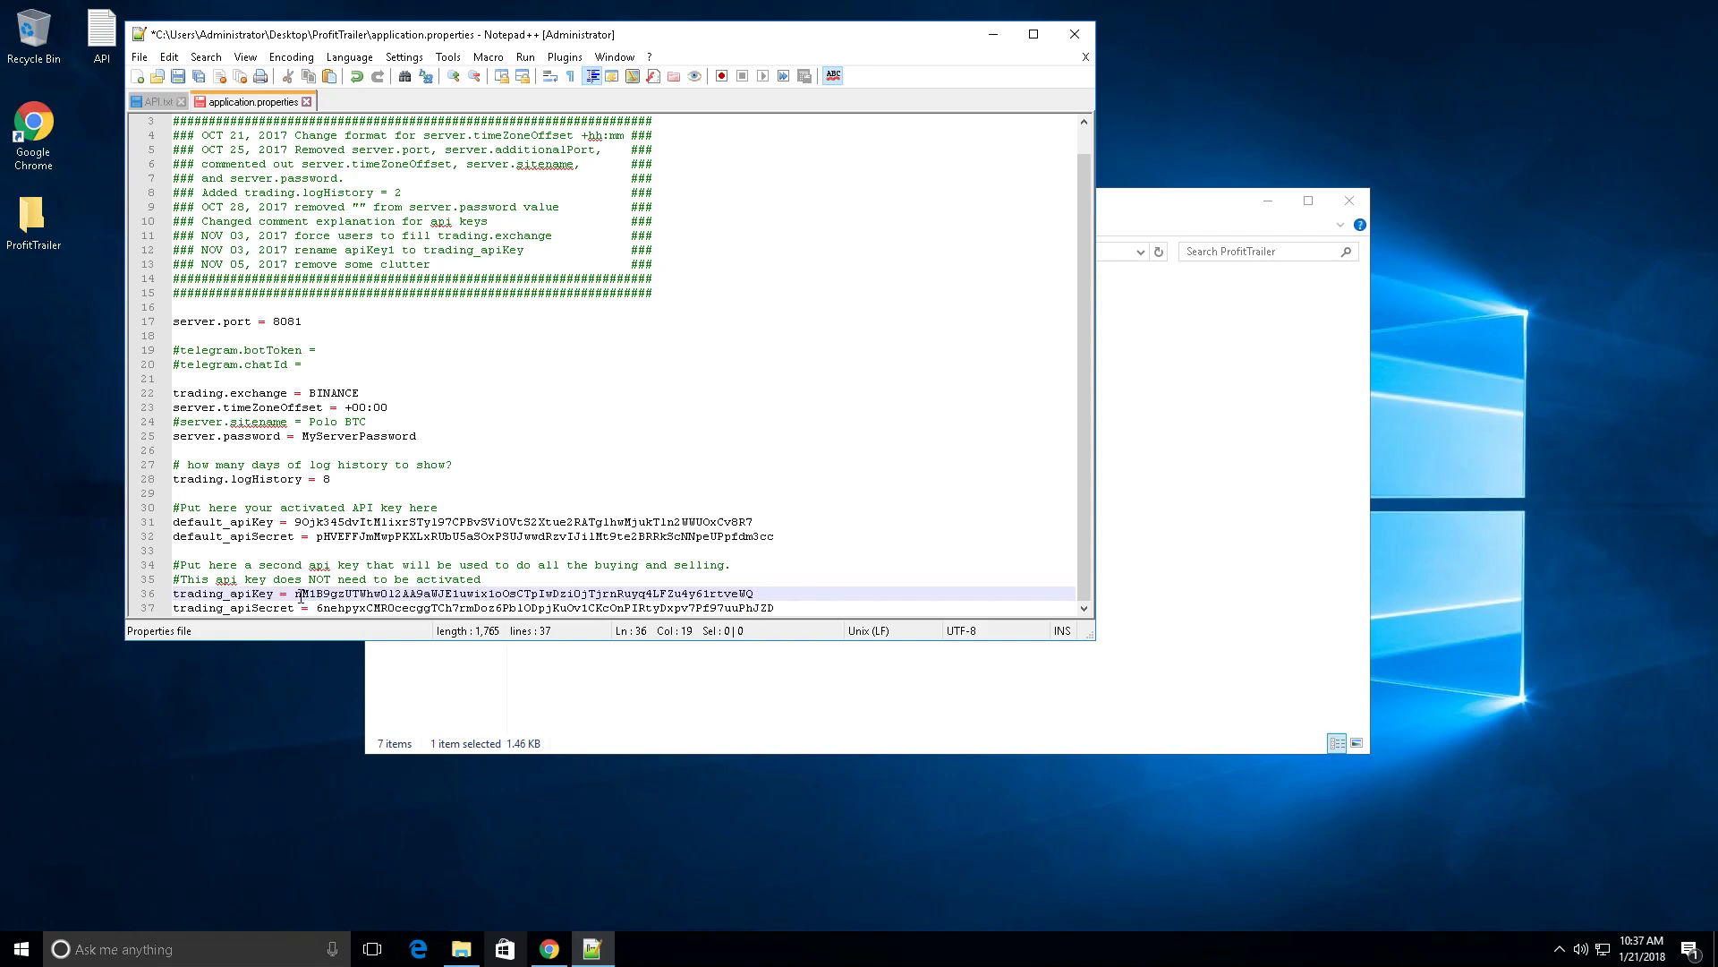
{"action": "key", "text": "Left"}
{"action": "left_click_drag", "start_coordinate": [779, 609], "coordinate": [164, 510]}
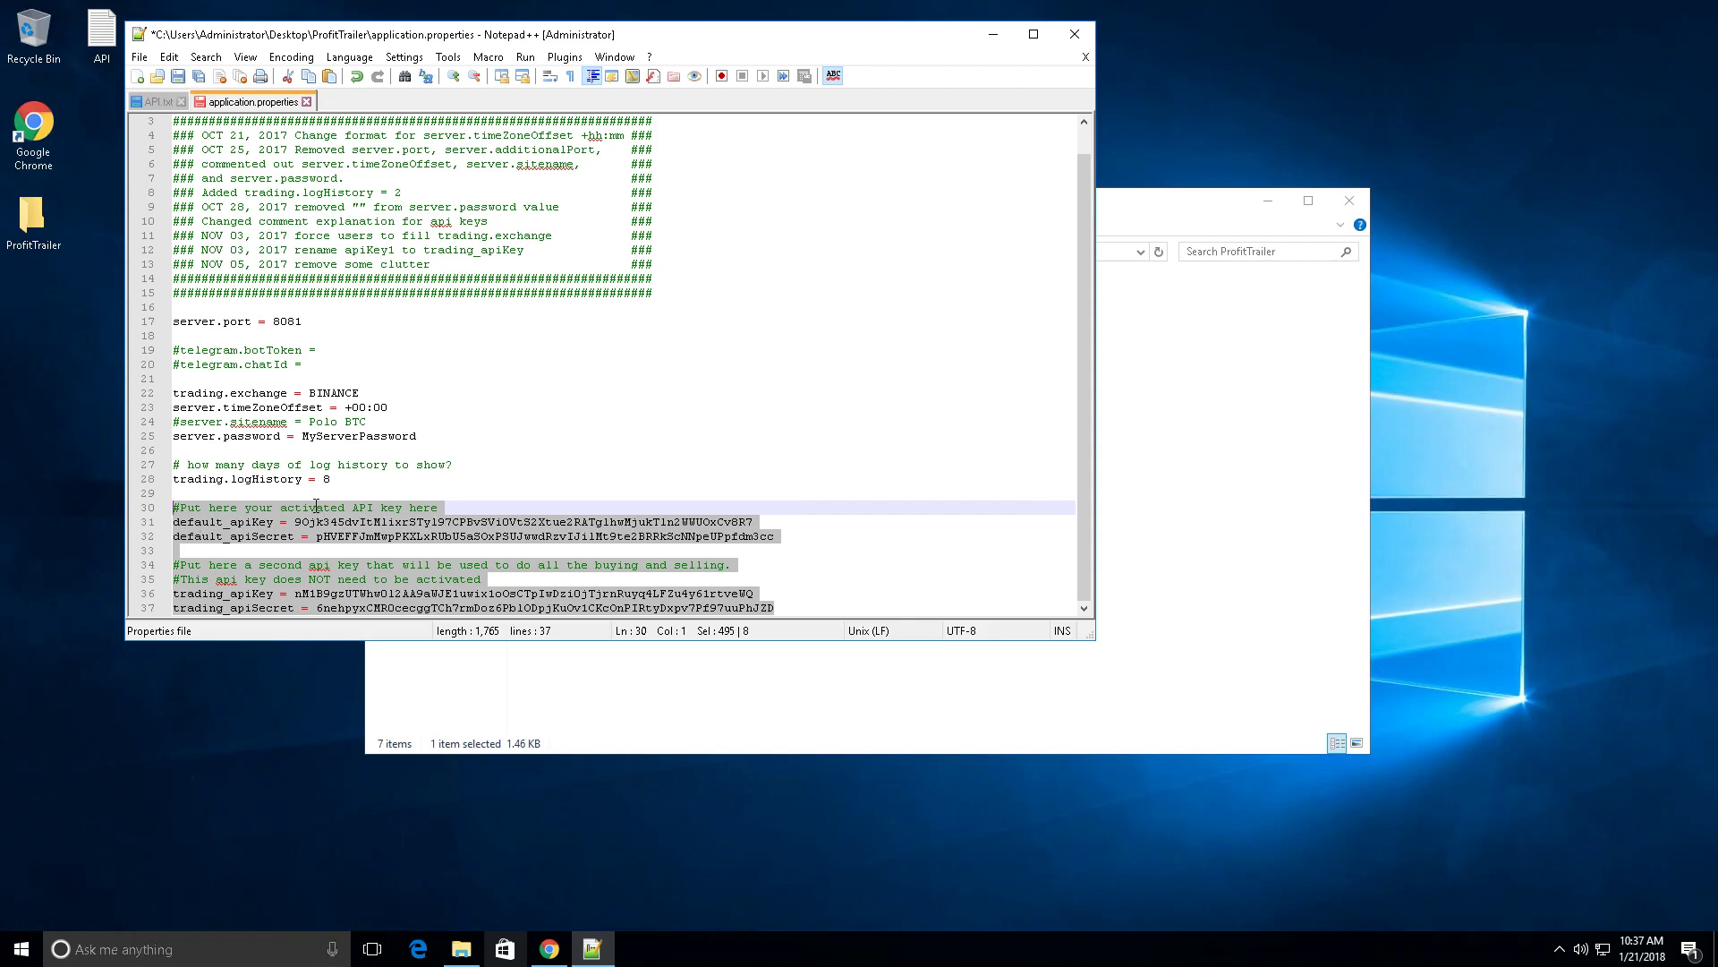
Insert the line server.enableConfig = true right after server.password
{"action": "left_click", "coordinate": [171, 515]}
{"action": "left_click", "coordinate": [209, 409]}
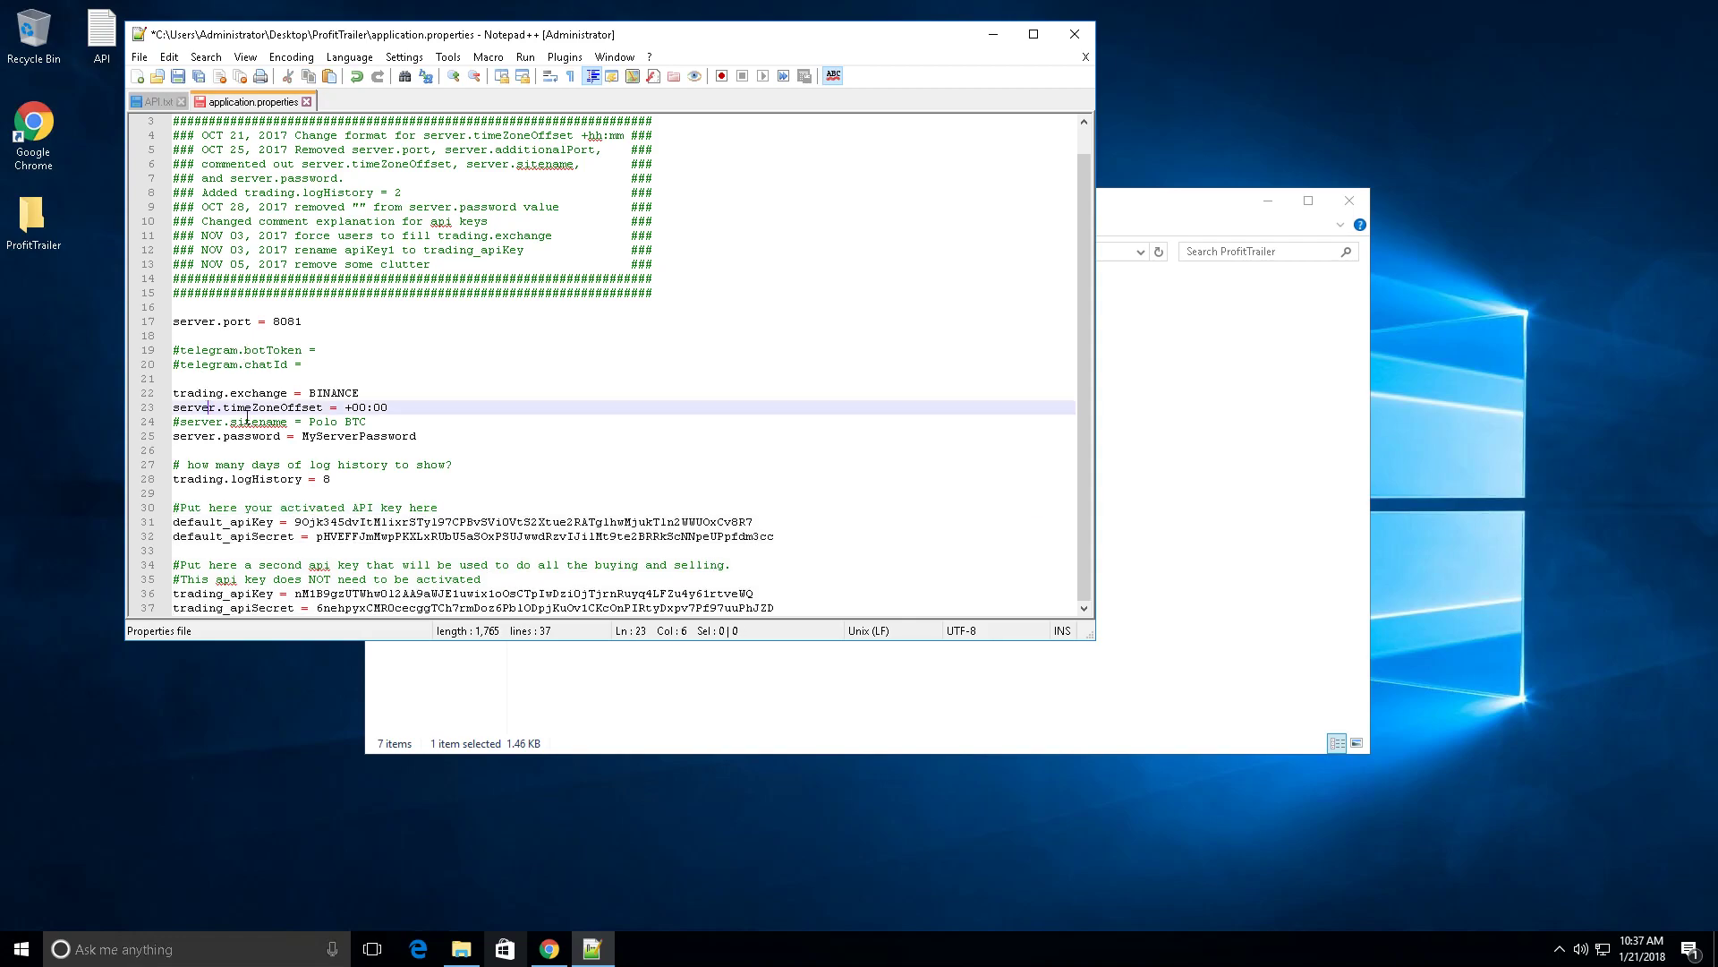
{"action": "left_click", "coordinate": [420, 437]}
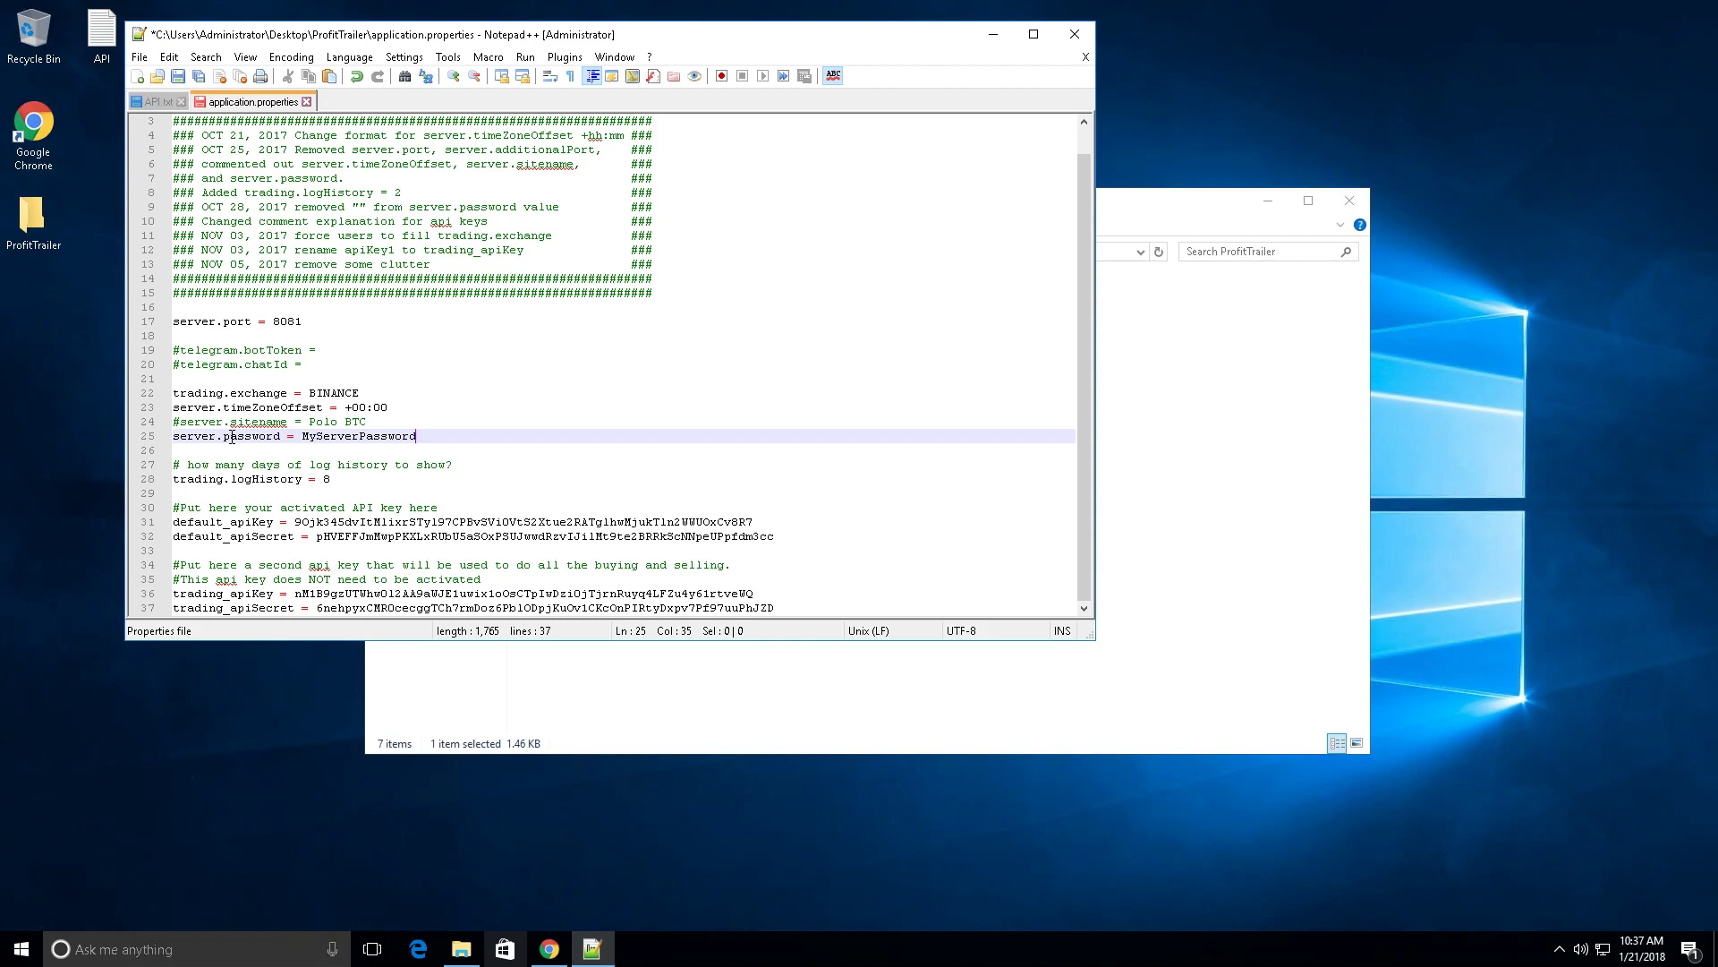
{"action": "key", "text": "Return"}
{"action": "type", "text": "ser."}
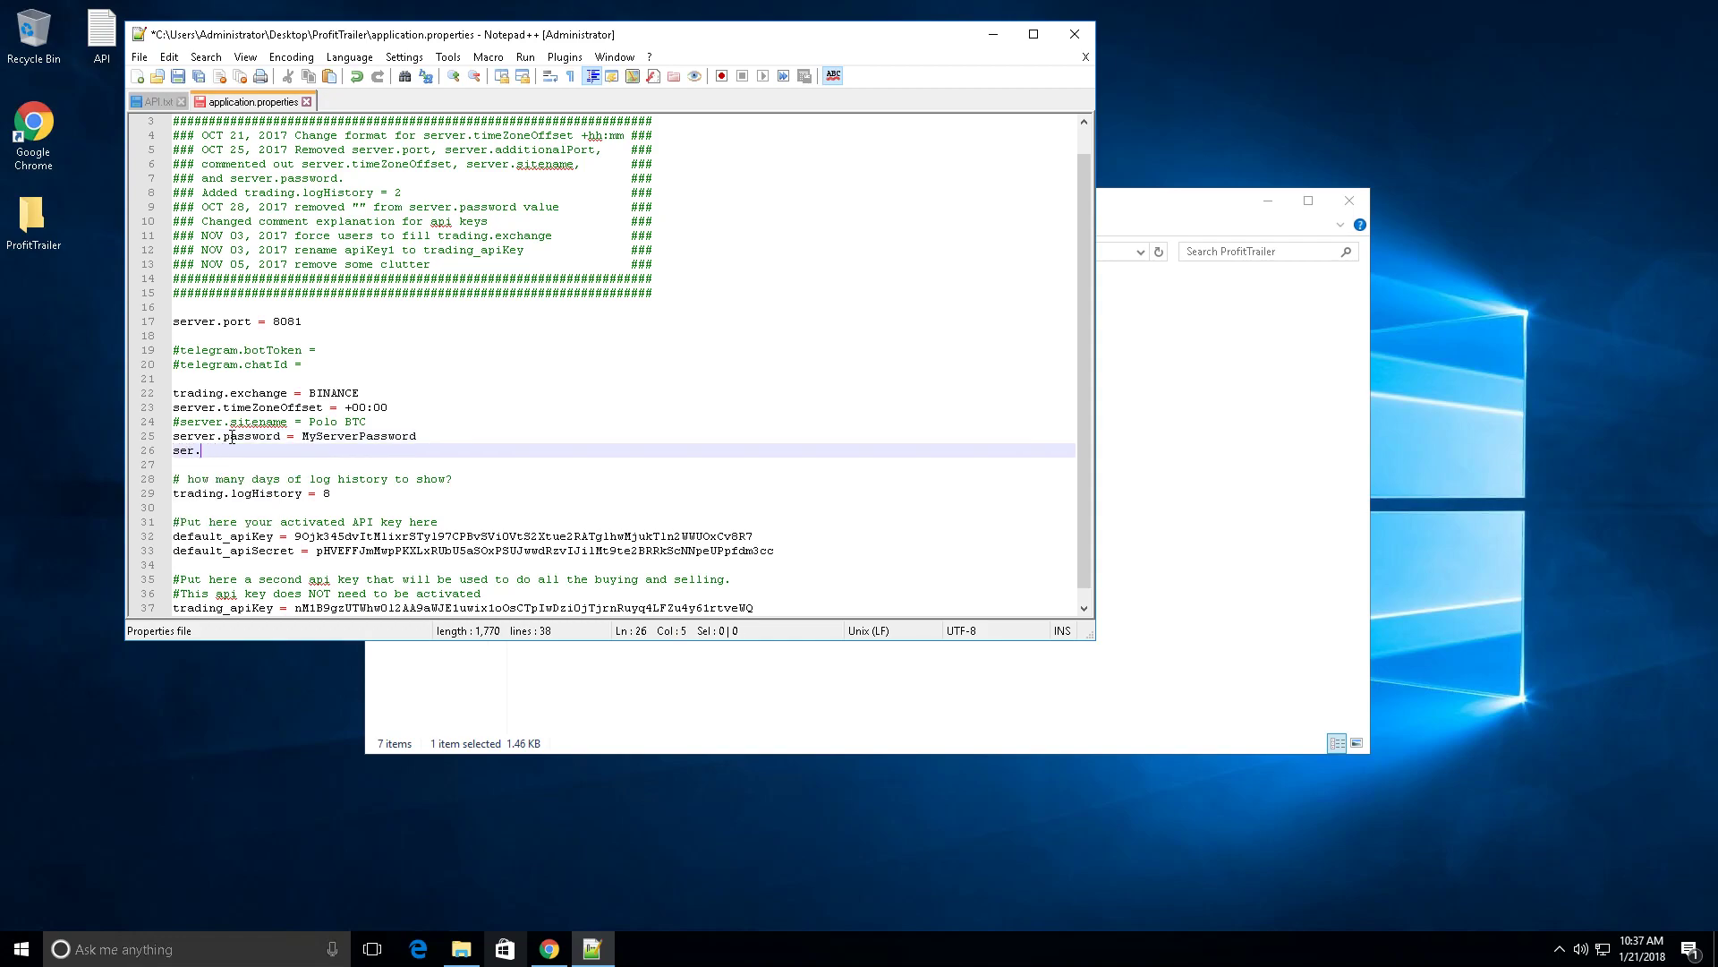
{"action": "key", "text": "BackSpace"}
{"action": "type", "text": "ver.enableConfig = true"}
{"action": "left_click_drag", "start_coordinate": [368, 449], "coordinate": [147, 450]}
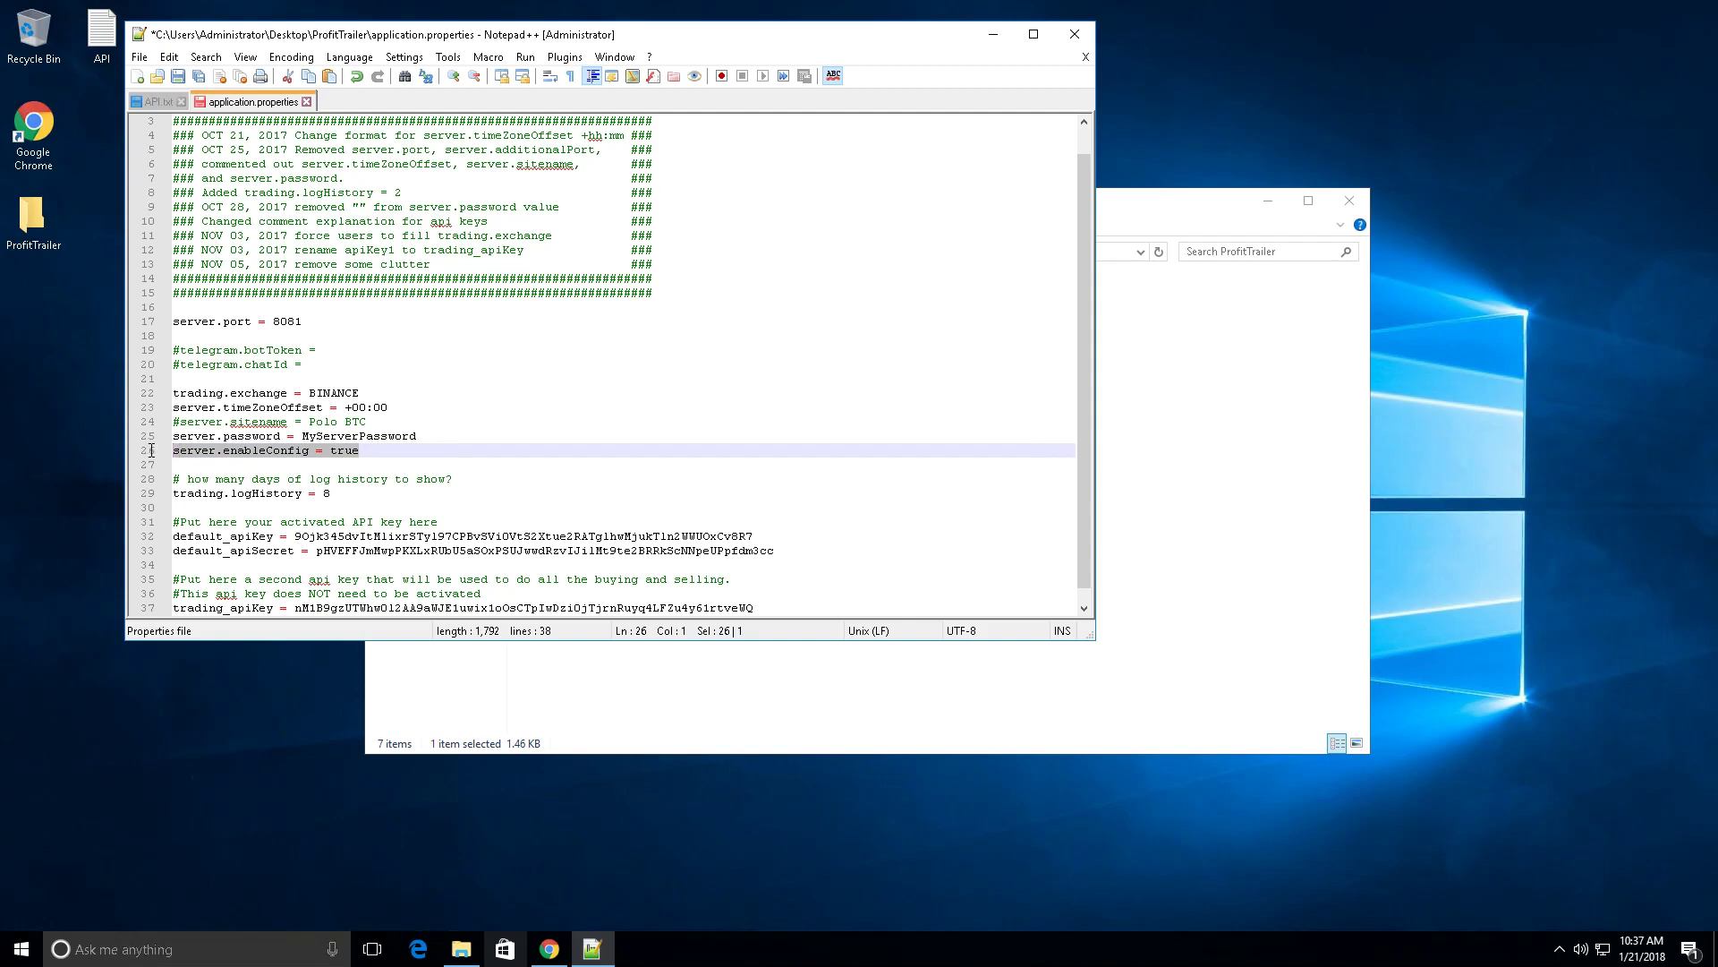
Double-check the server.password value, then save application.properties with Ctrl+S
{"action": "left_click", "coordinate": [175, 436]}
{"action": "left_click_drag", "start_coordinate": [195, 436], "coordinate": [302, 439]}
{"action": "left_click", "coordinate": [431, 440]}
{"action": "left_click", "coordinate": [383, 439]}
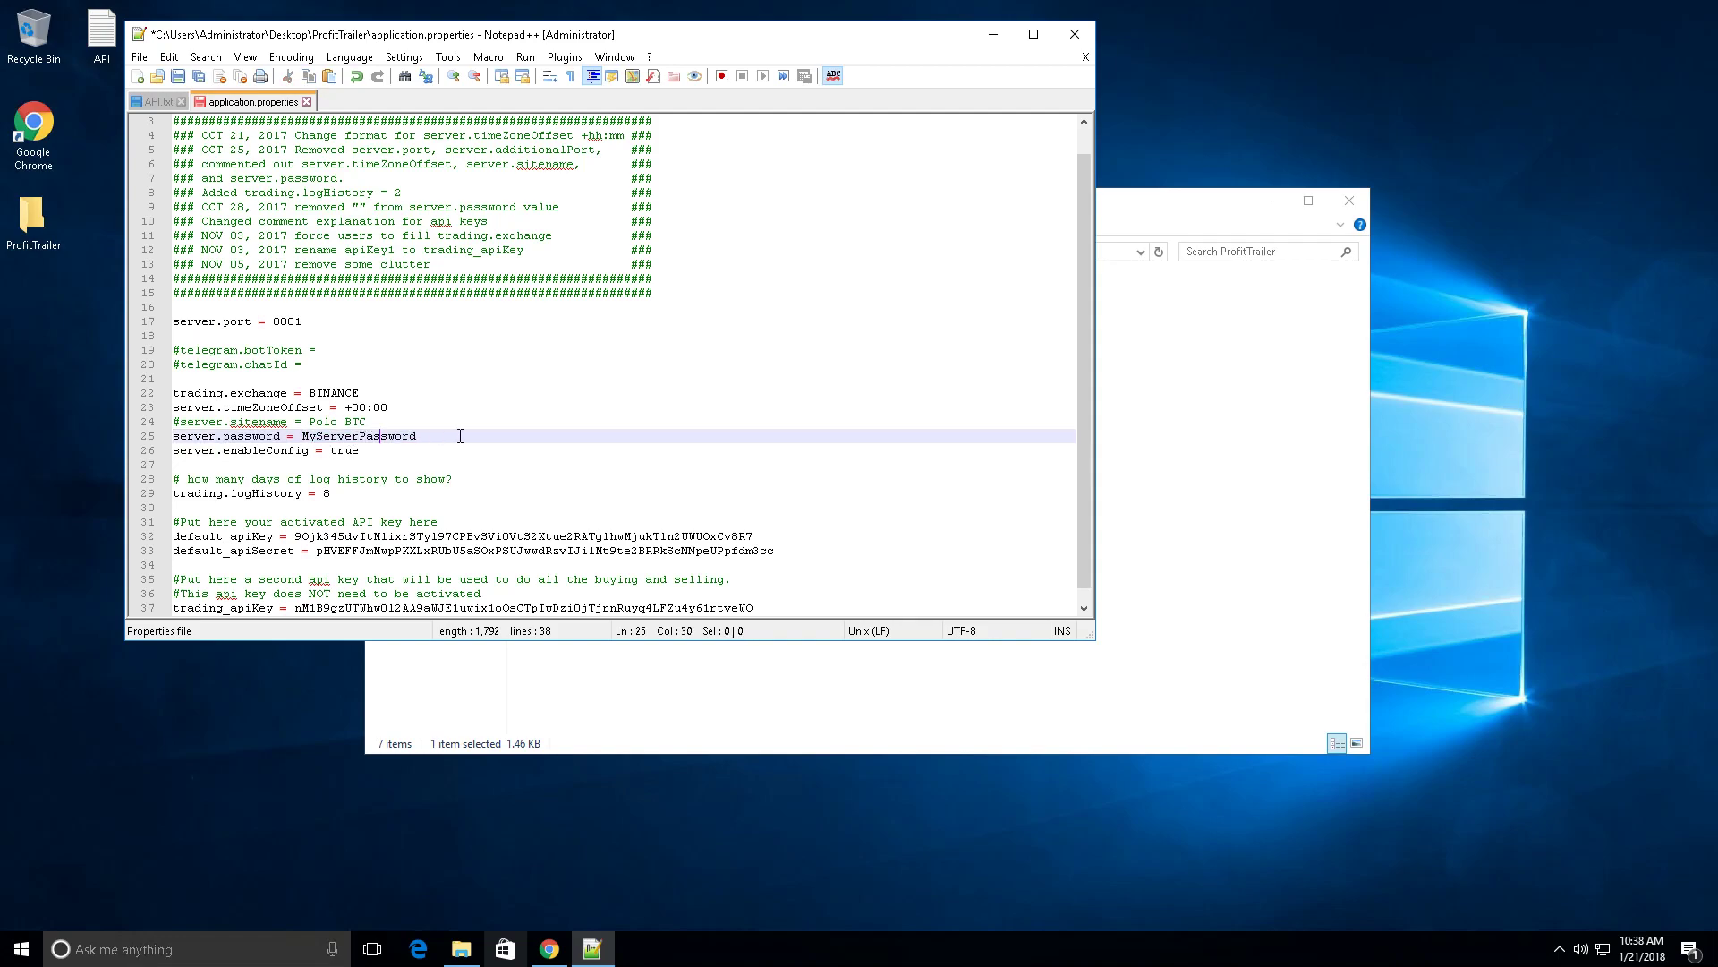
{"action": "left_click_drag", "start_coordinate": [432, 439], "coordinate": [303, 439]}
{"action": "left_click", "coordinate": [319, 440]}
{"action": "left_click_drag", "start_coordinate": [300, 439], "coordinate": [461, 437]}
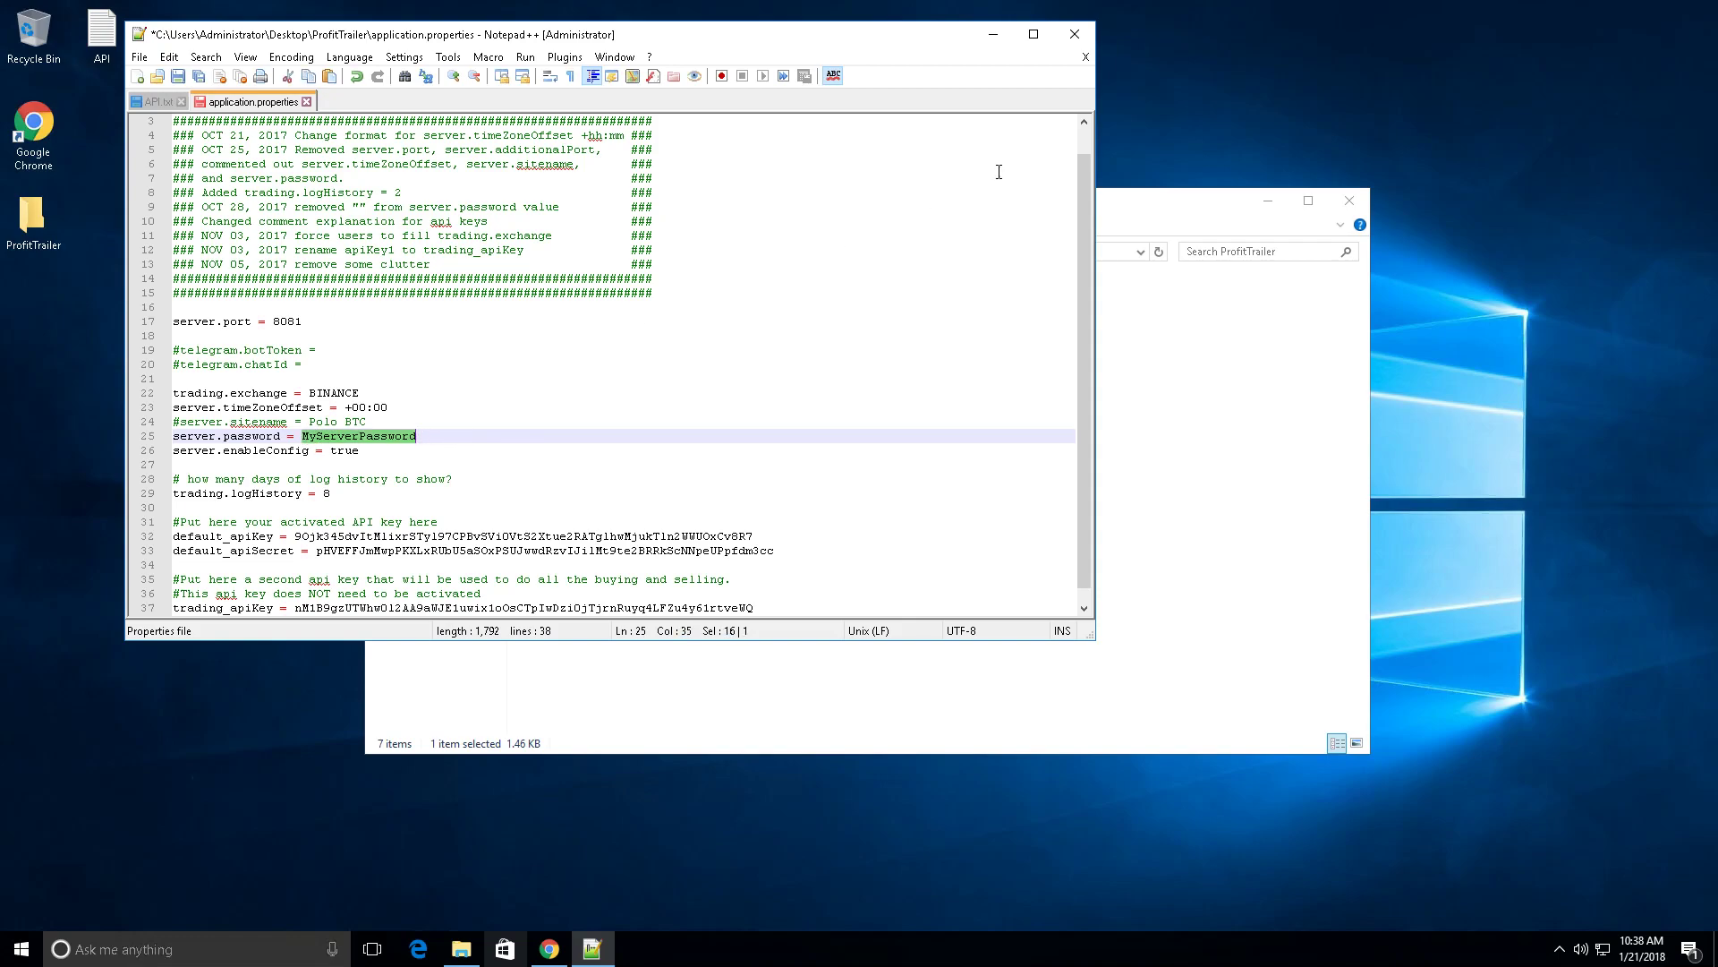
{"action": "left_click", "coordinate": [423, 450]}
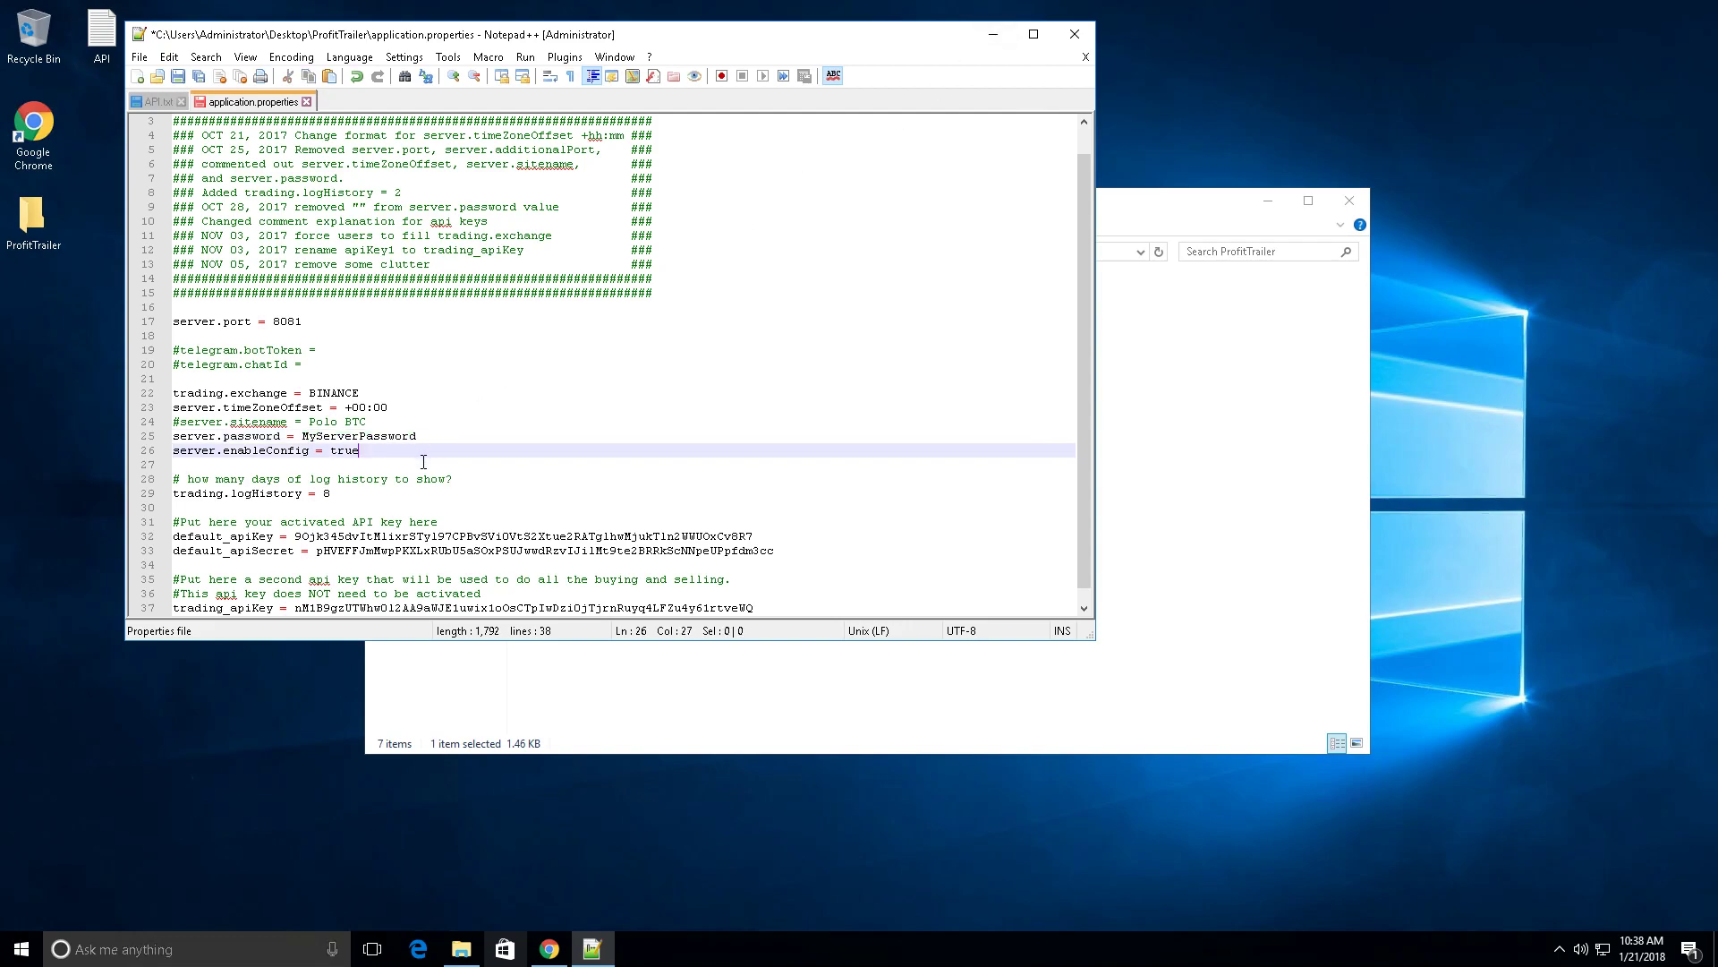
{"action": "key", "text": "ctrl+s"}
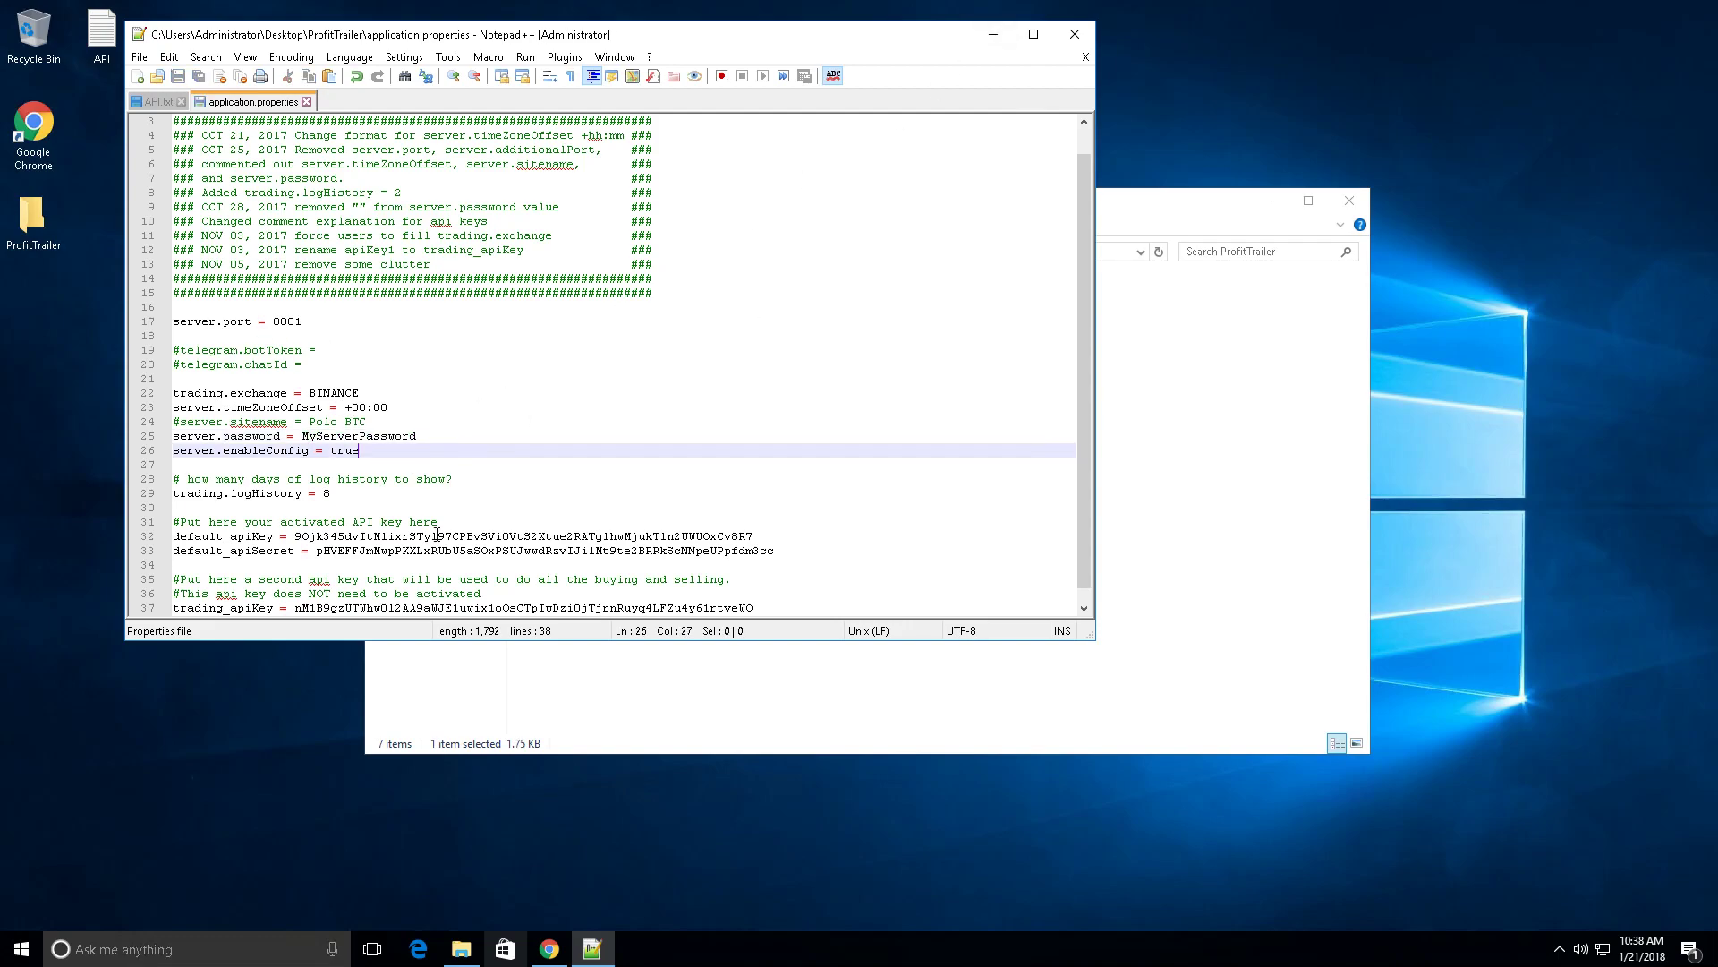
Minimize Notepad++ and start Run-ProfitTrailer, moving its command window aside
{"action": "left_click", "coordinate": [993, 34]}
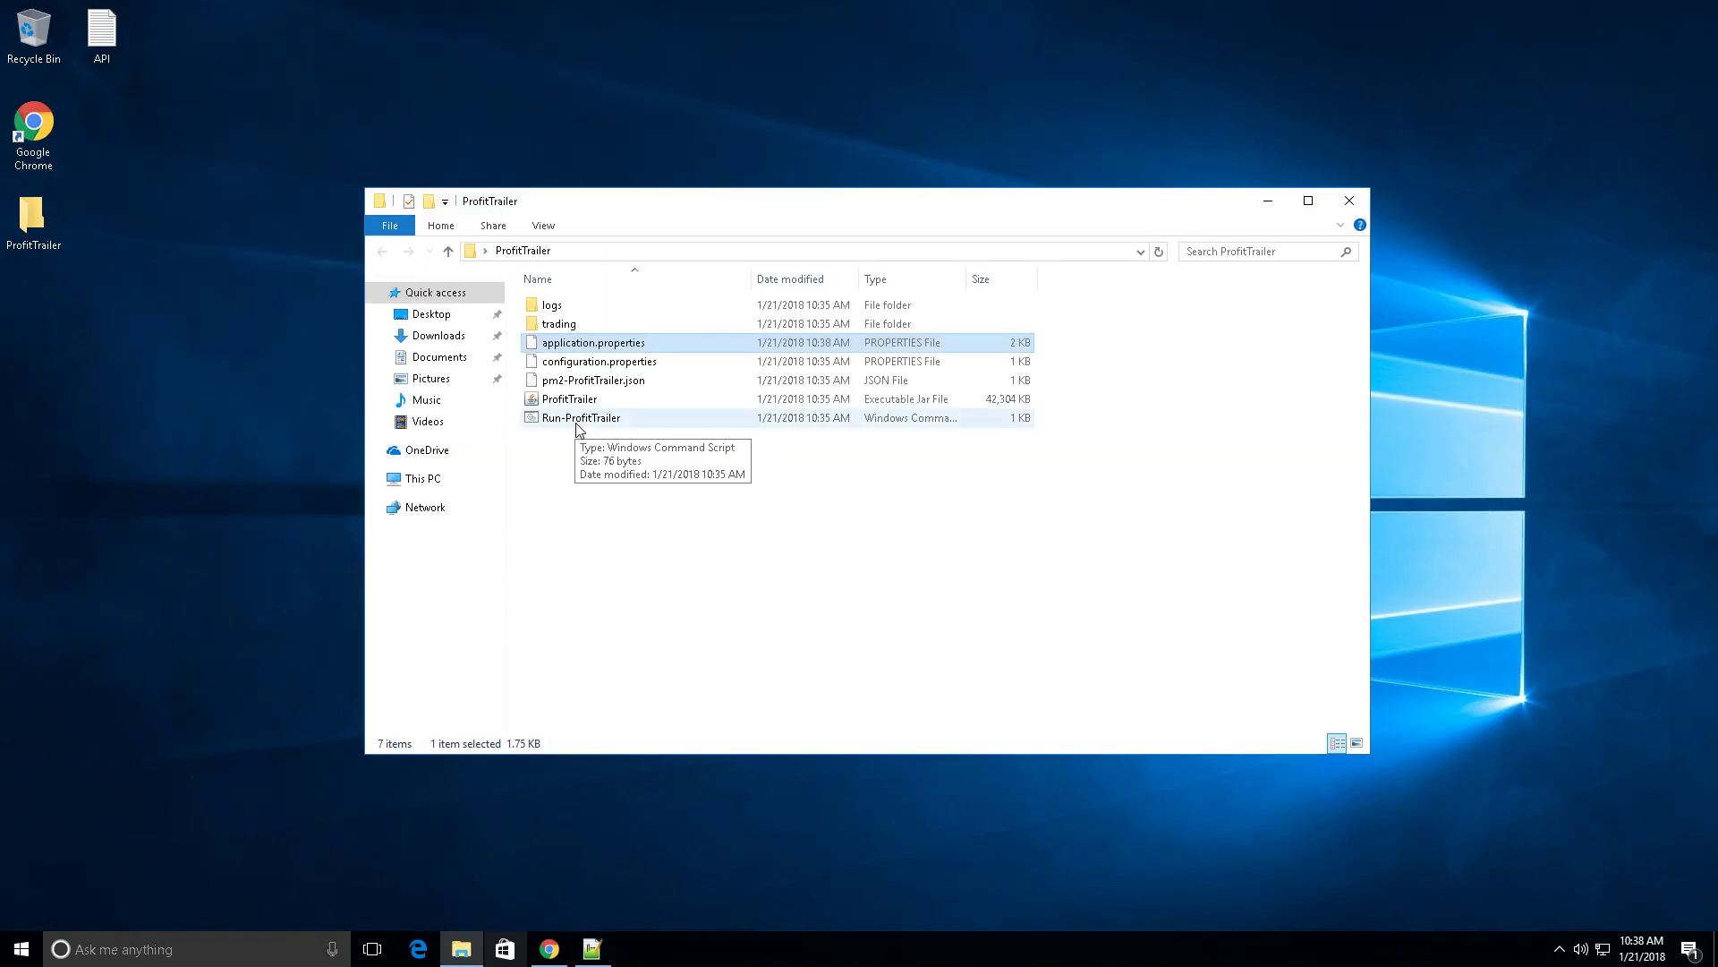
{"action": "double_click", "coordinate": [576, 419]}
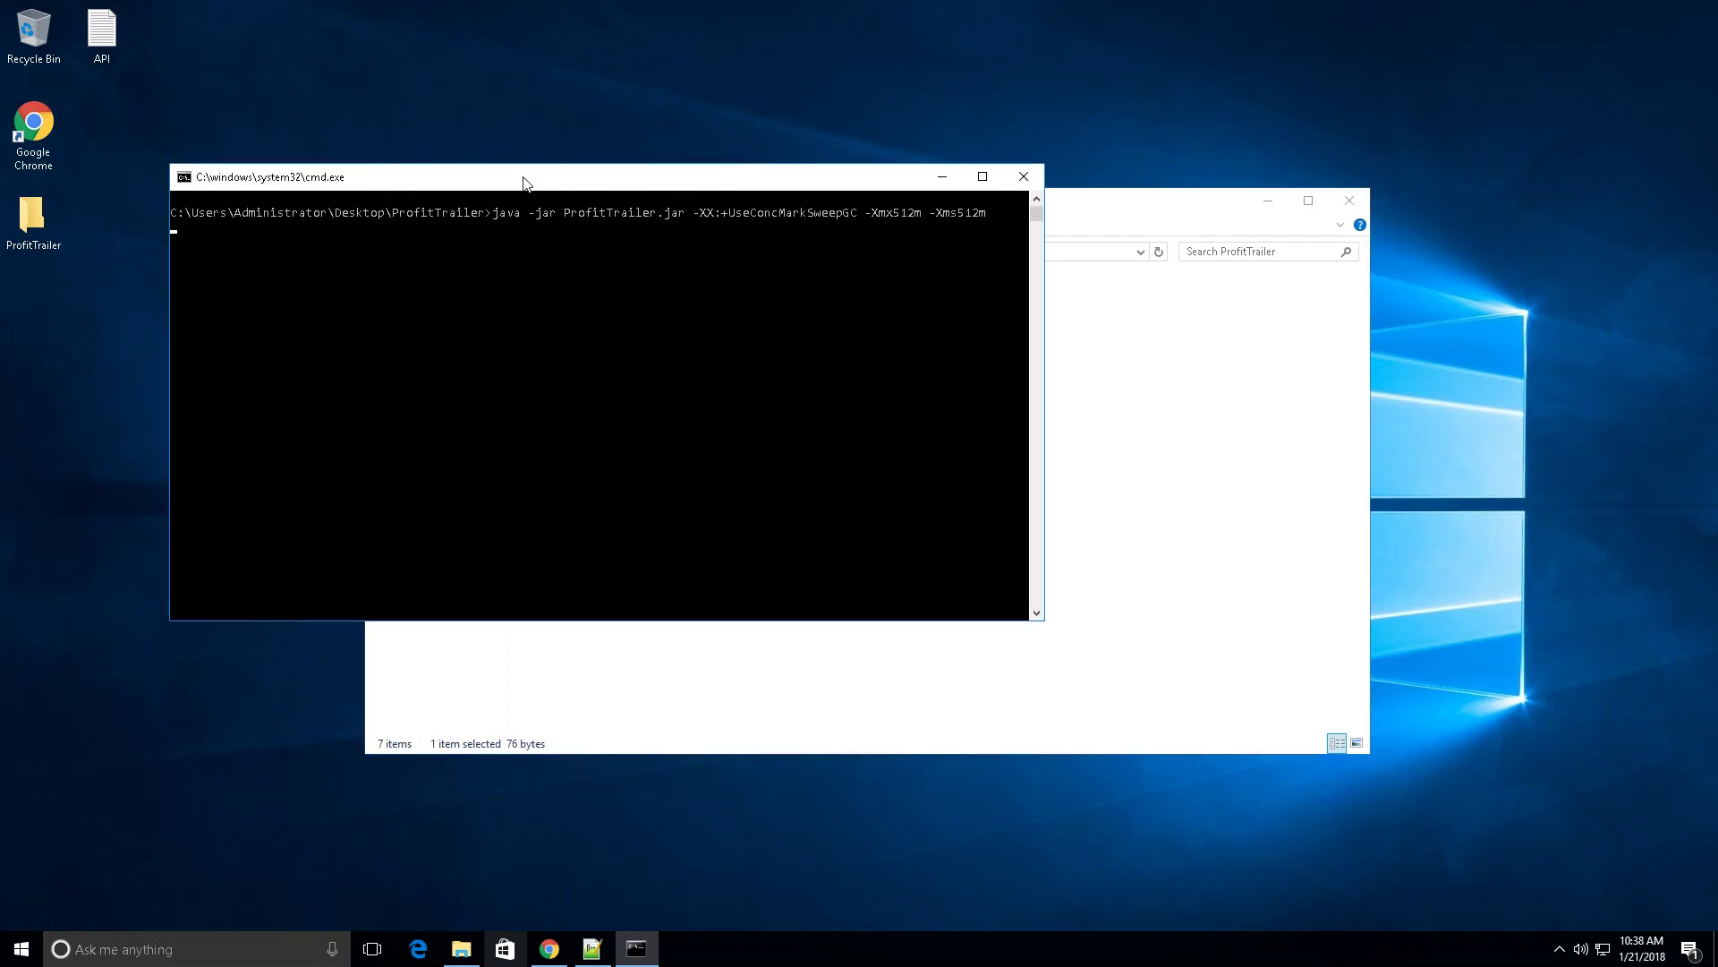
{"action": "left_click_drag", "start_coordinate": [497, 182], "coordinate": [480, 104]}
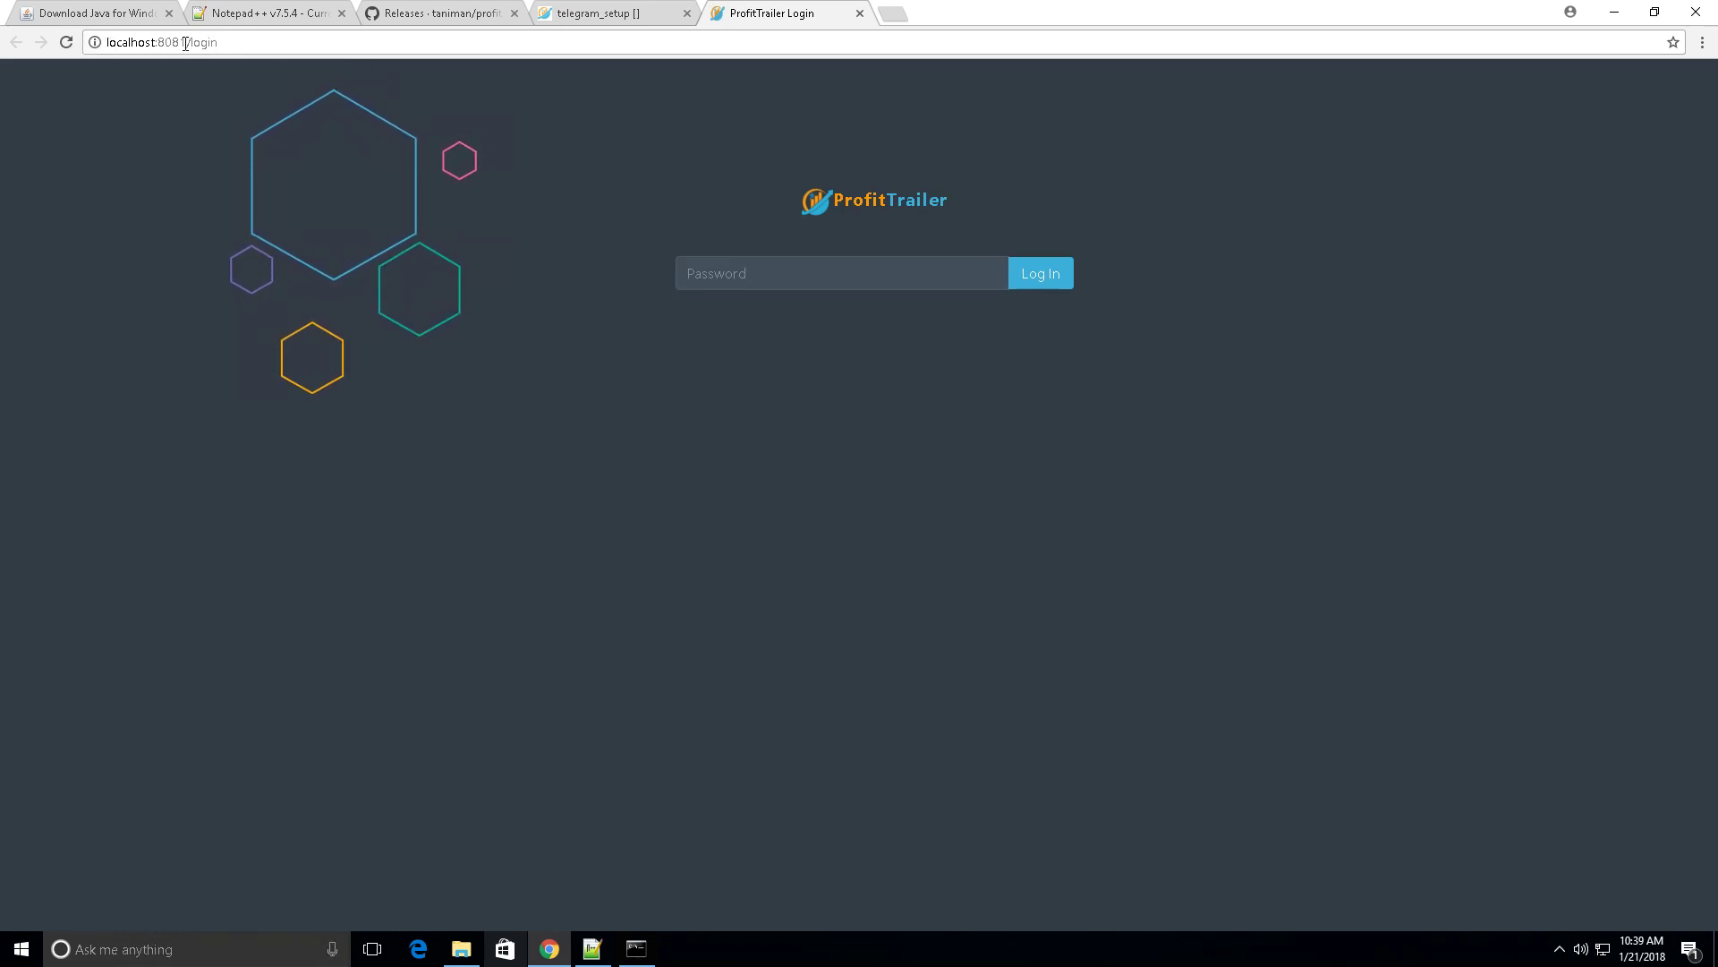
Log into the ProfitTrailer web GUI at localhost:8081 with the server password
{"action": "left_click_drag", "start_coordinate": [186, 43], "coordinate": [105, 43]}
{"action": "left_click", "coordinate": [558, 310]}
{"action": "left_click", "coordinate": [790, 271]}
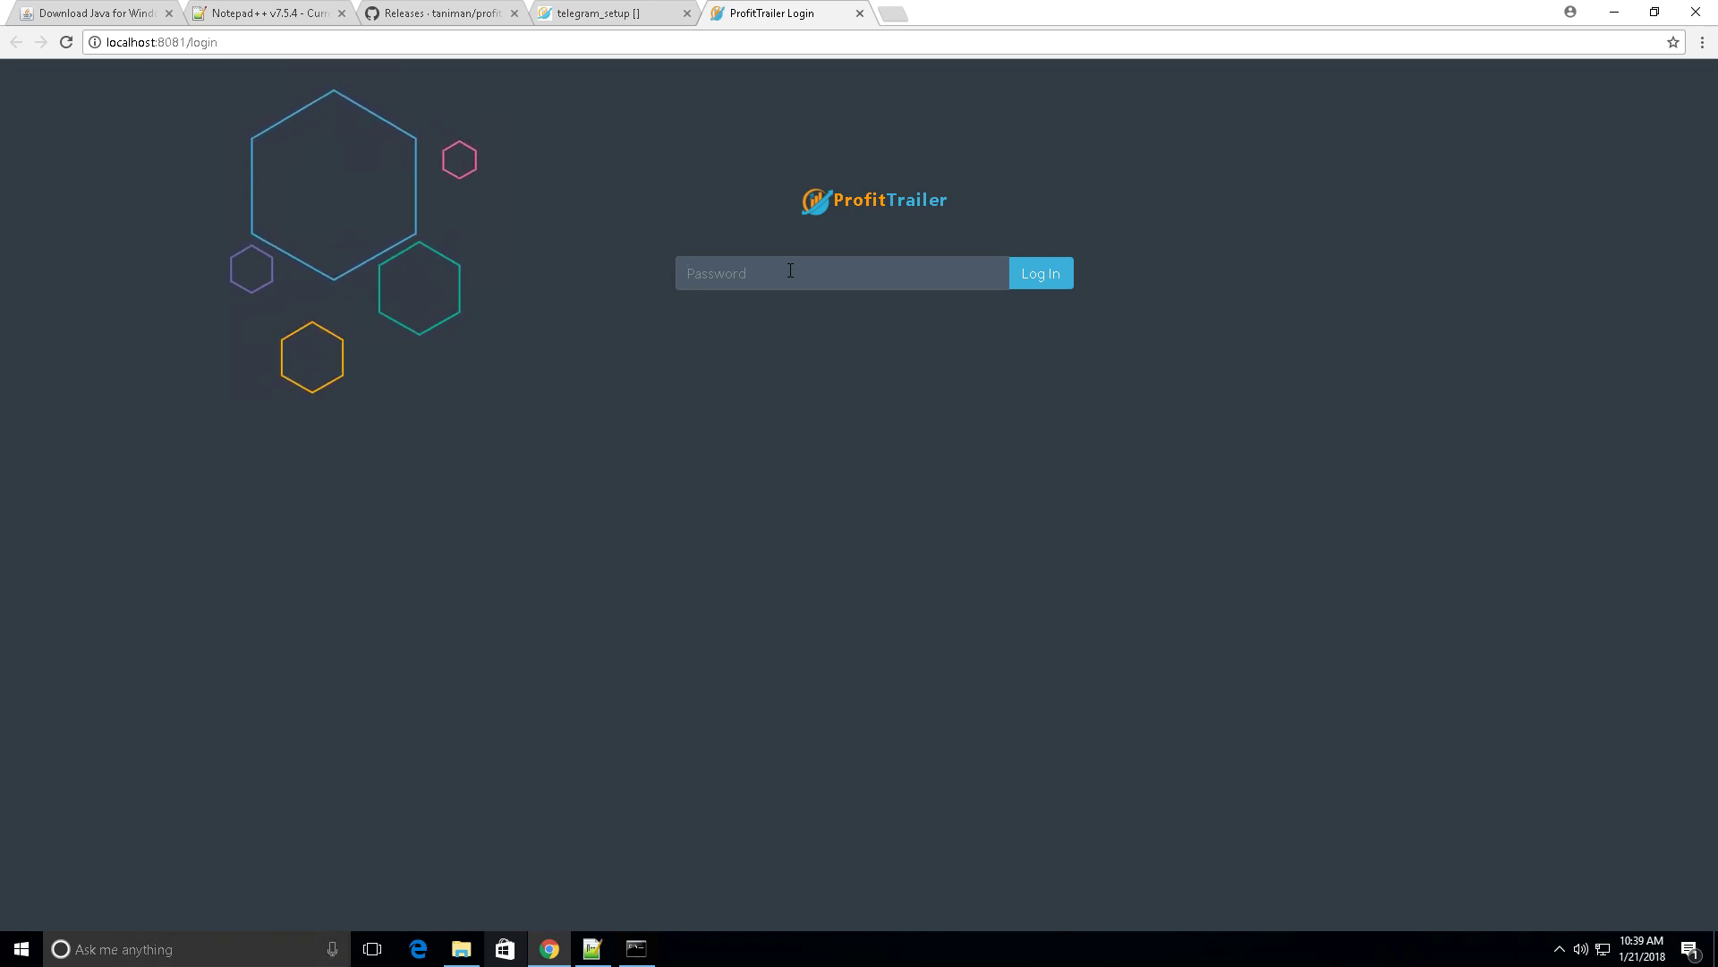
{"action": "type", "text": "****************"}
{"action": "key", "text": "Return"}
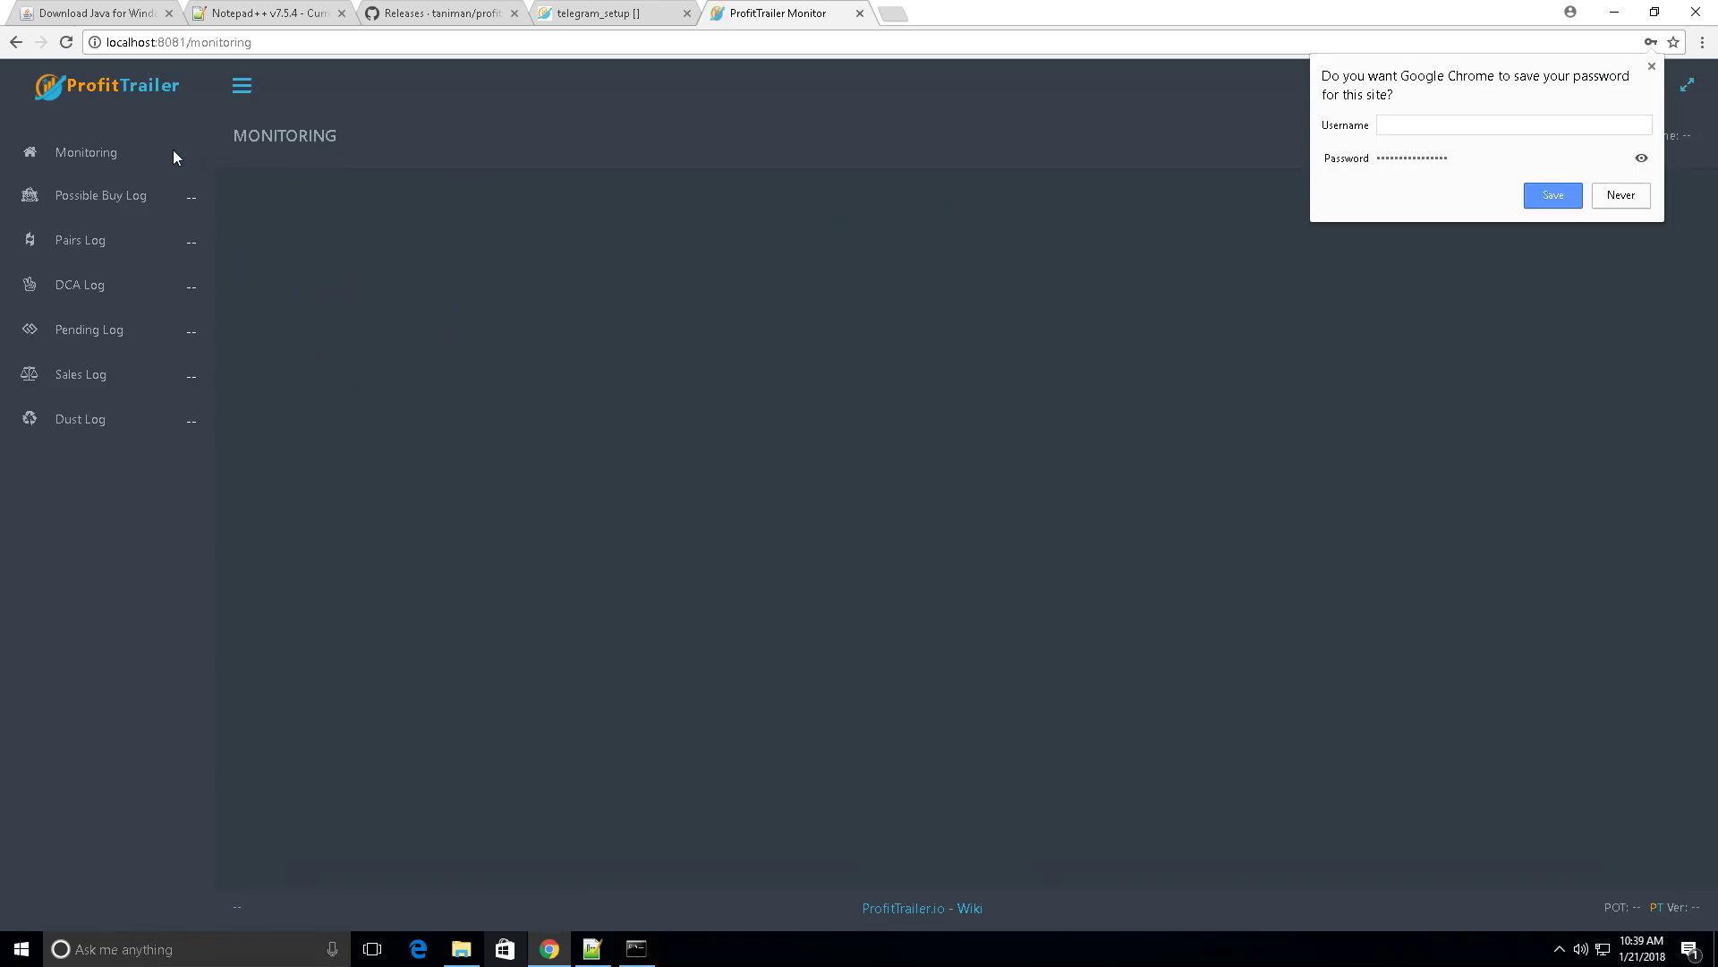
Dismiss Chrome's save-password prompt and expand Config in the sidebar
{"action": "left_click", "coordinate": [1652, 68]}
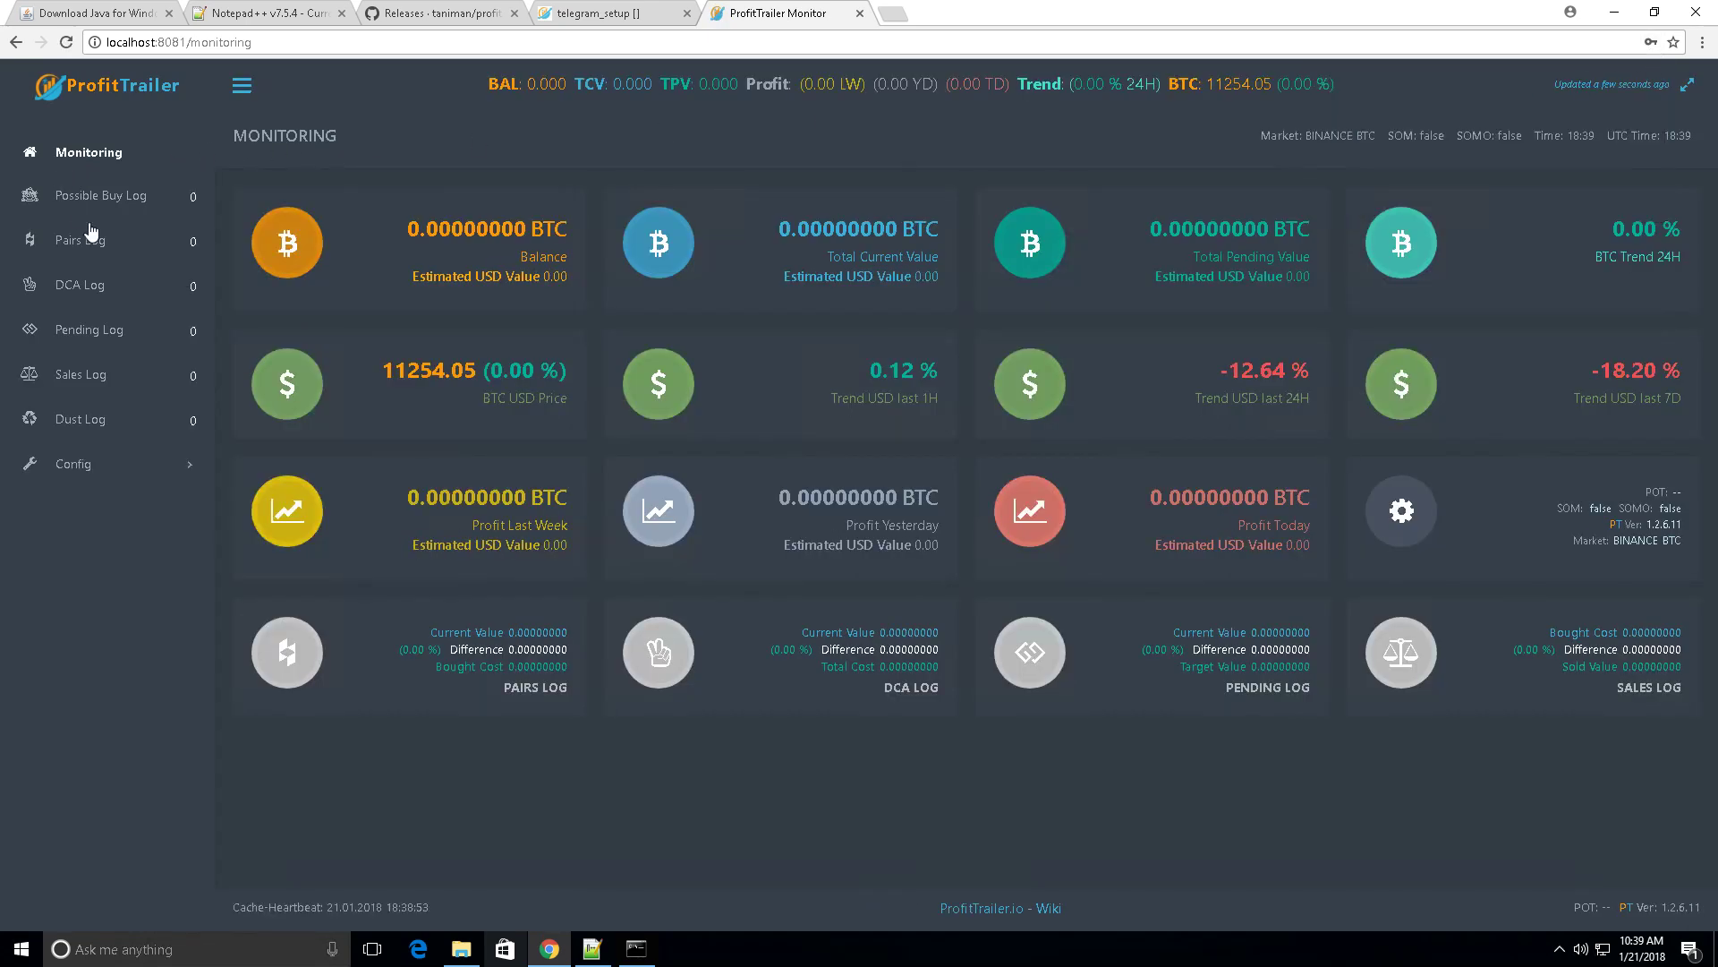
{"action": "left_click", "coordinate": [79, 465]}
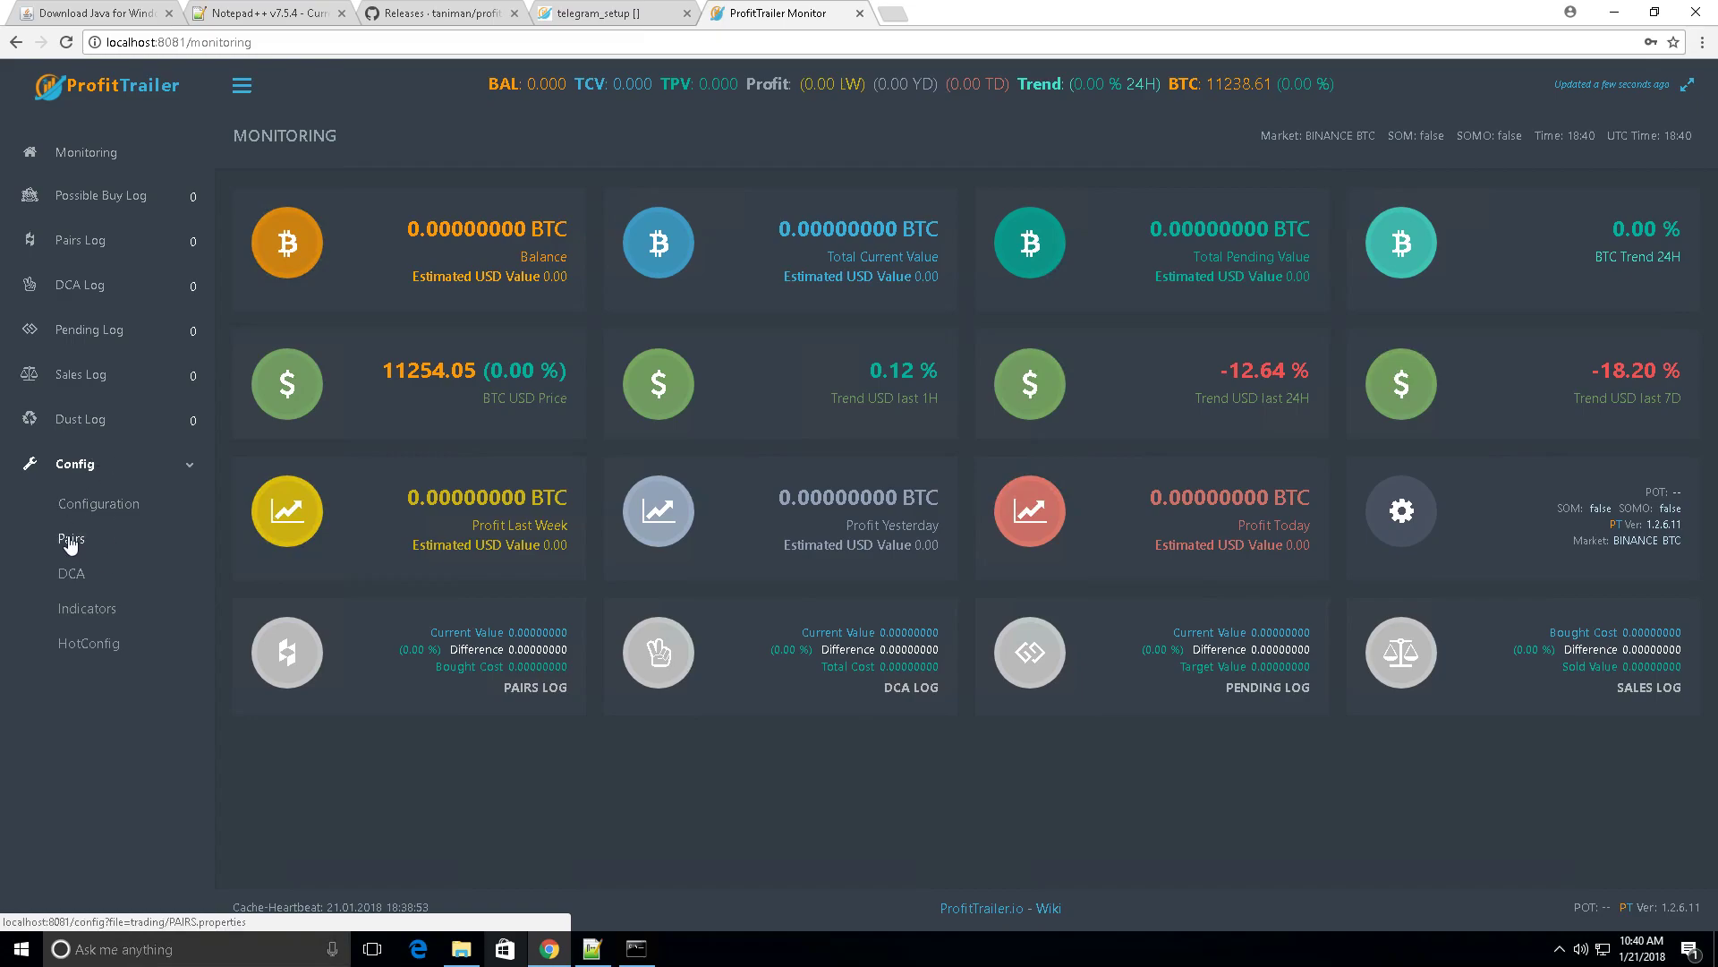
In the Pairs config, change ALL_trading_enabled from false to true, save, and return to Monitoring
{"action": "left_click", "coordinate": [70, 540]}
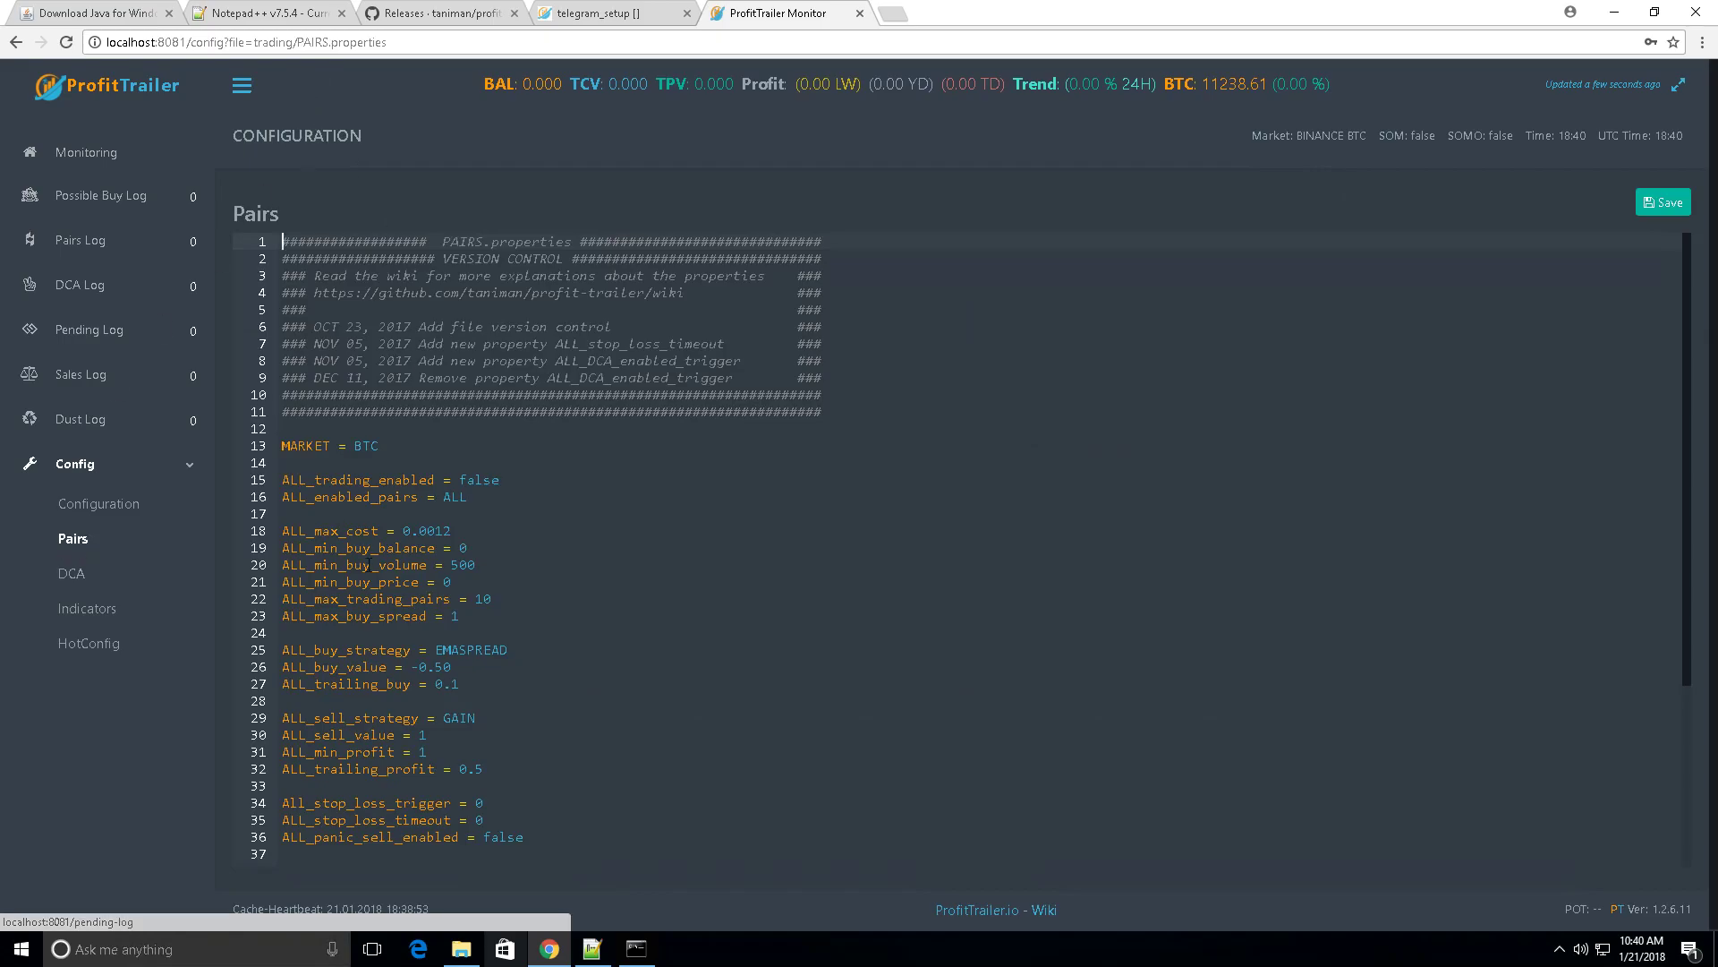
{"action": "double_click", "coordinate": [484, 480]}
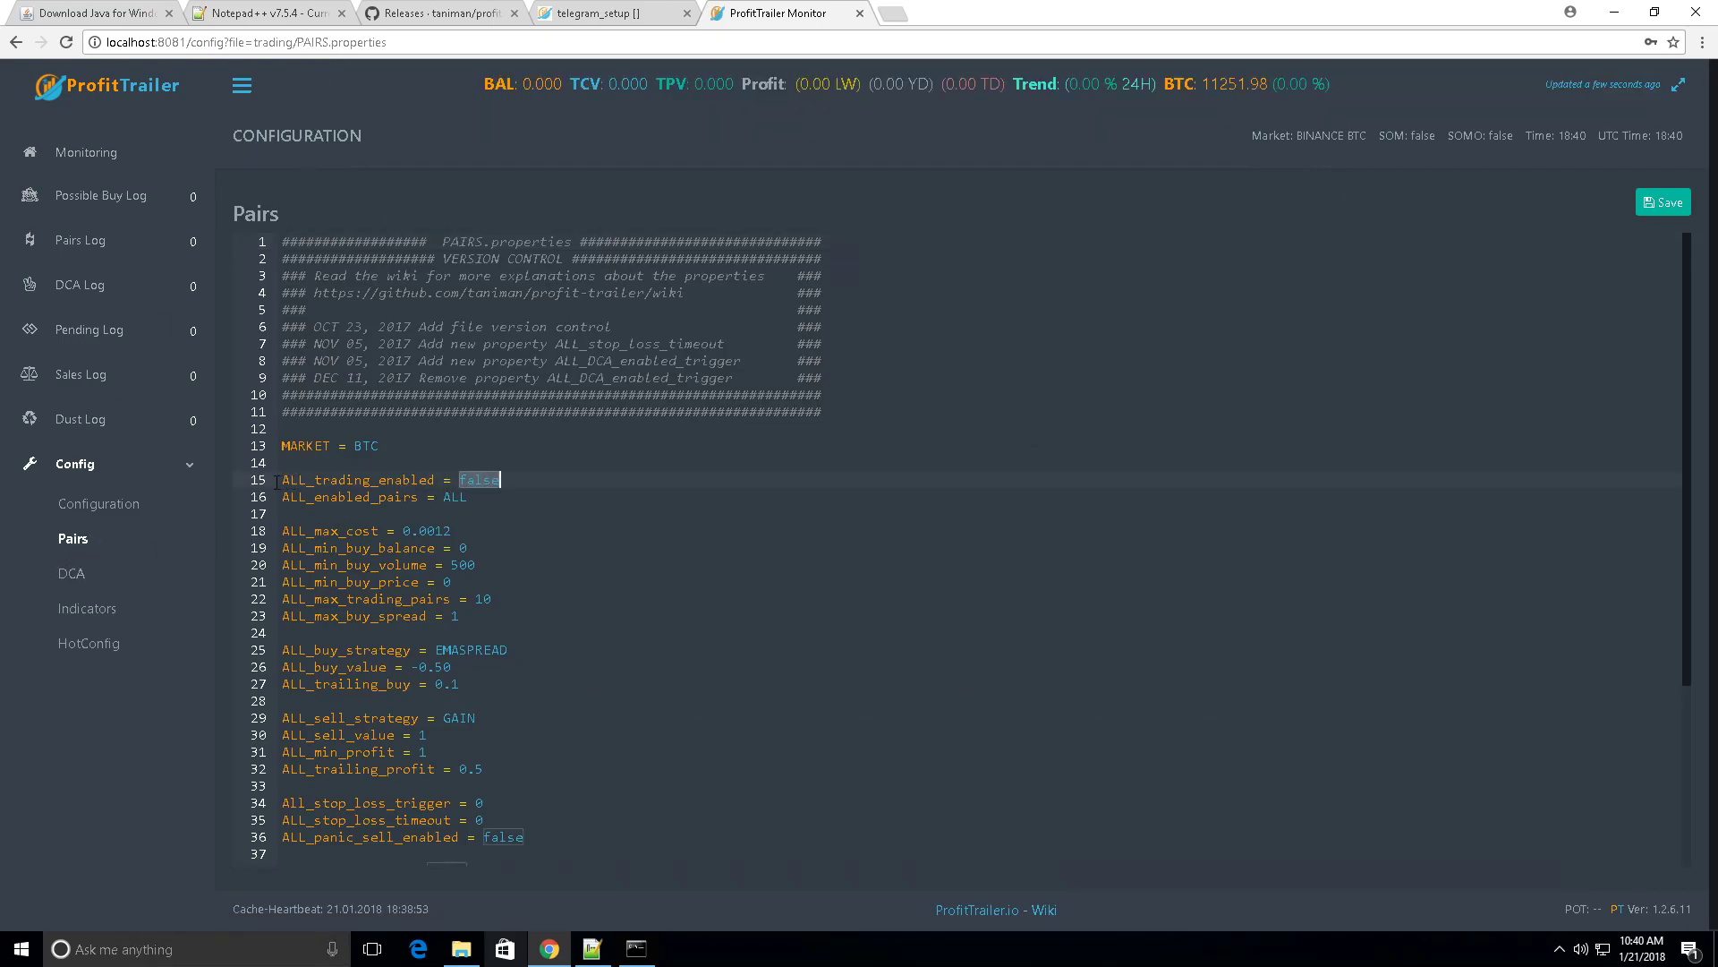
{"action": "type", "text": "tru"}
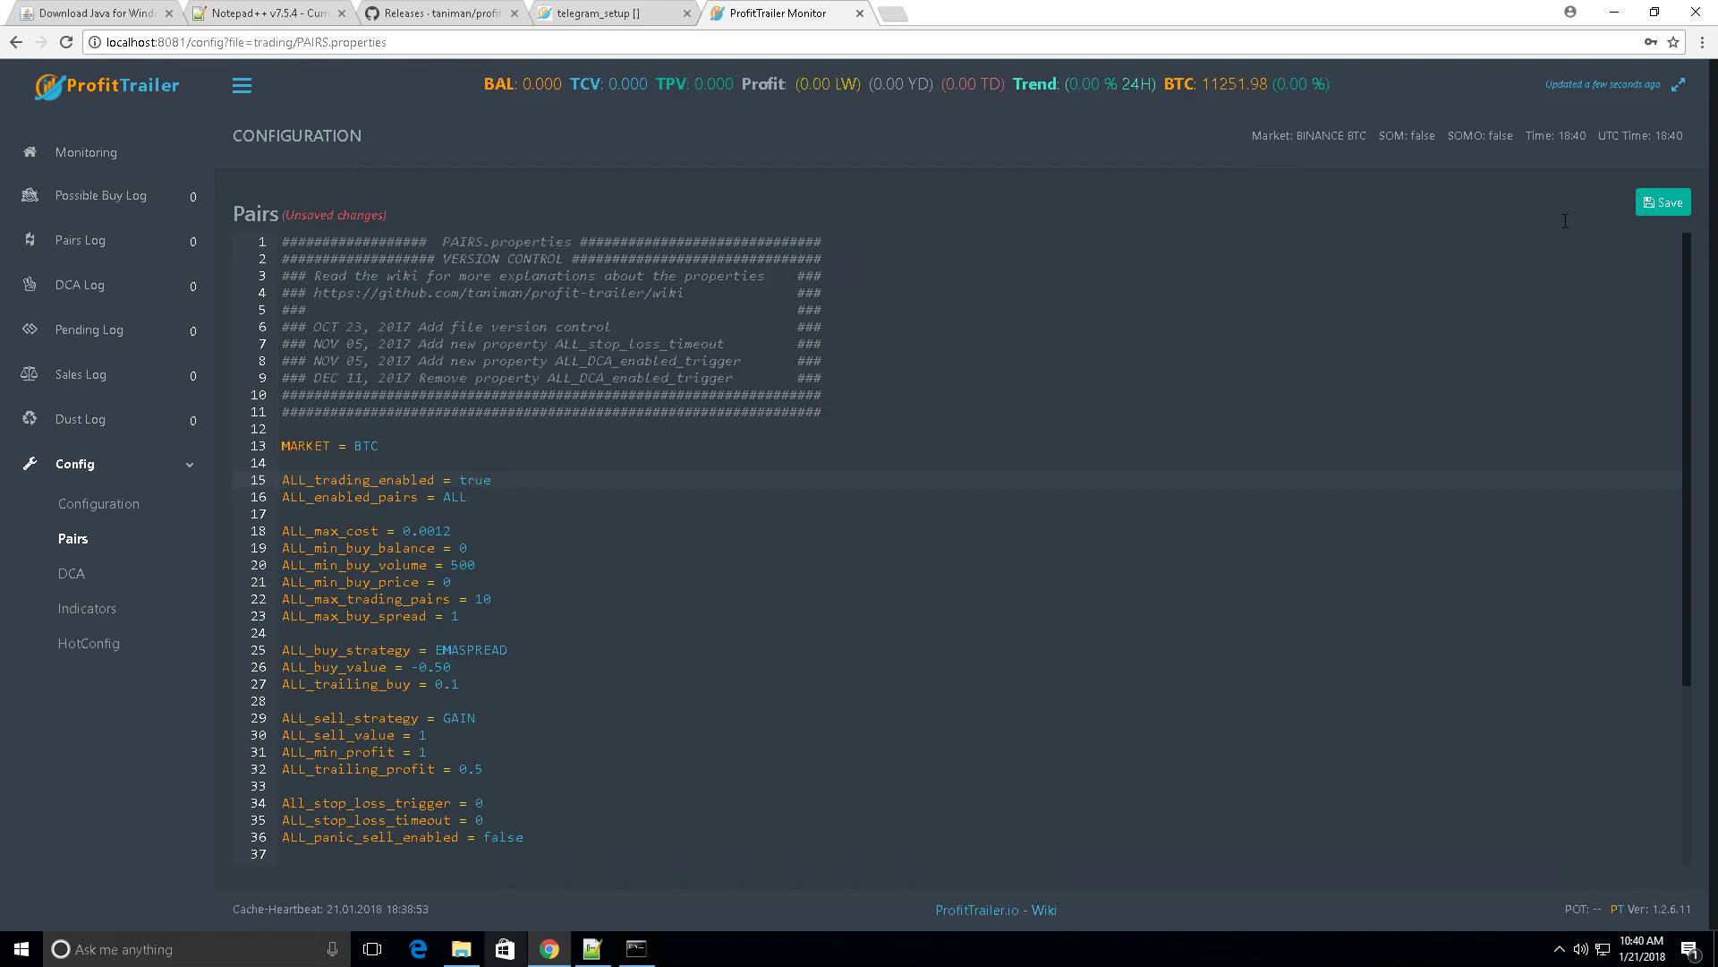
{"action": "left_click", "coordinate": [1663, 202]}
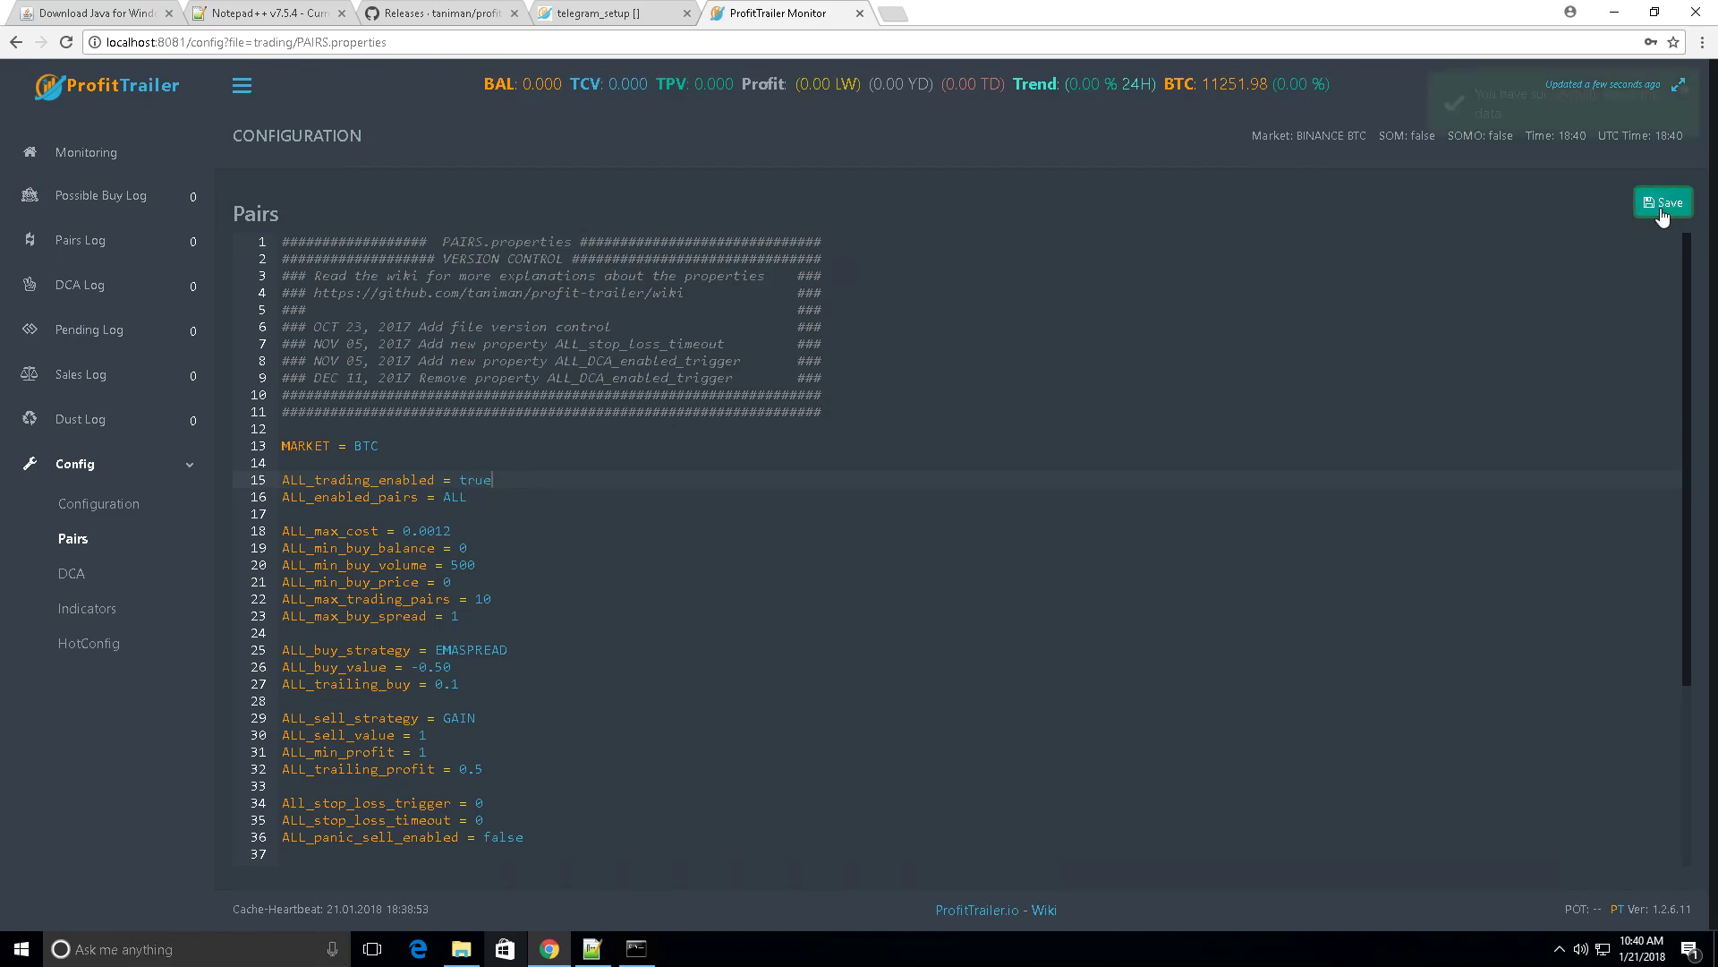
{"action": "left_click", "coordinate": [113, 168]}
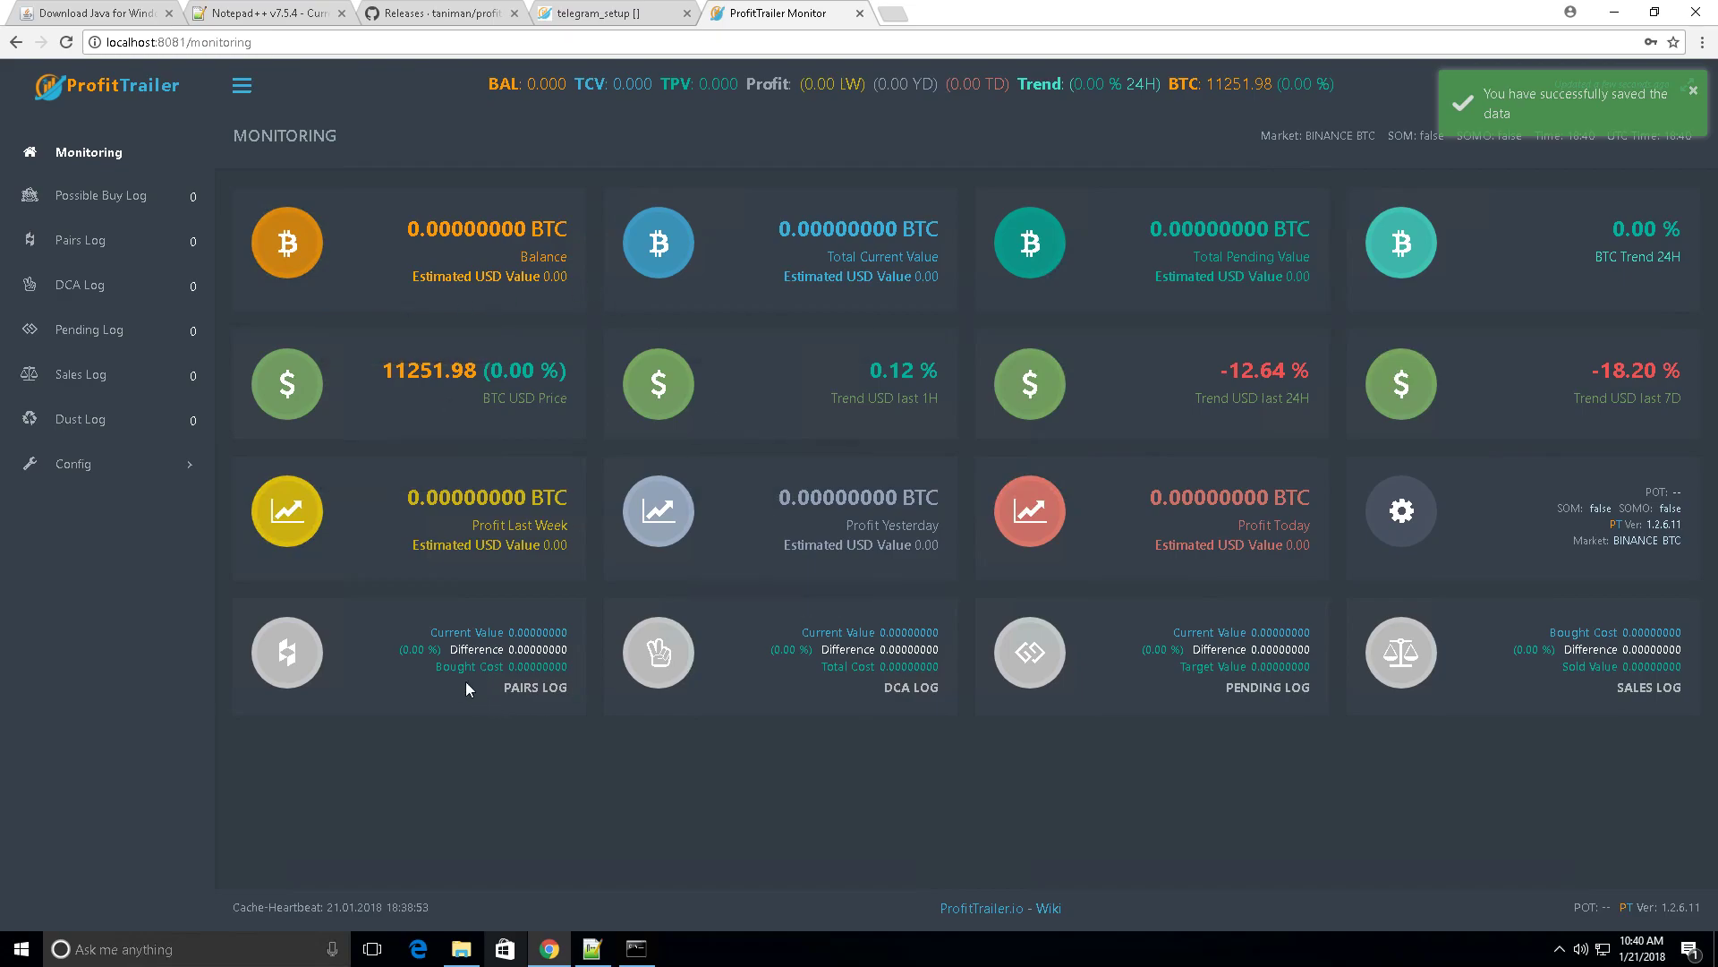